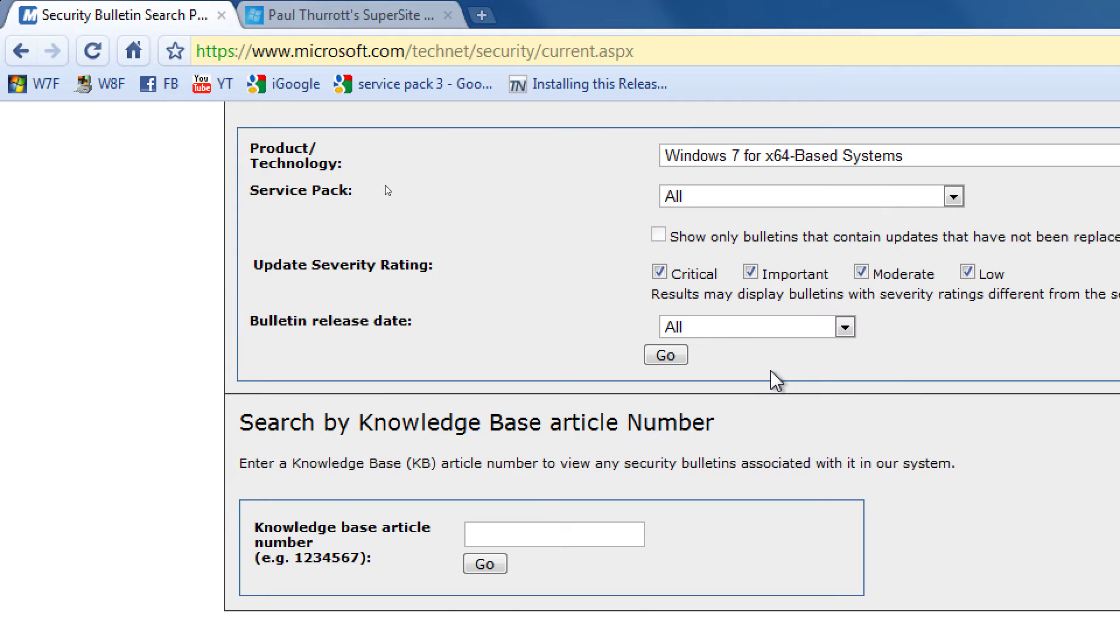
# Review the security bulletins listed for Windows 7 for x64-Based Systems, checking their dates, titles and affected software.
pyautogui.scroll(-8, 771, 455)
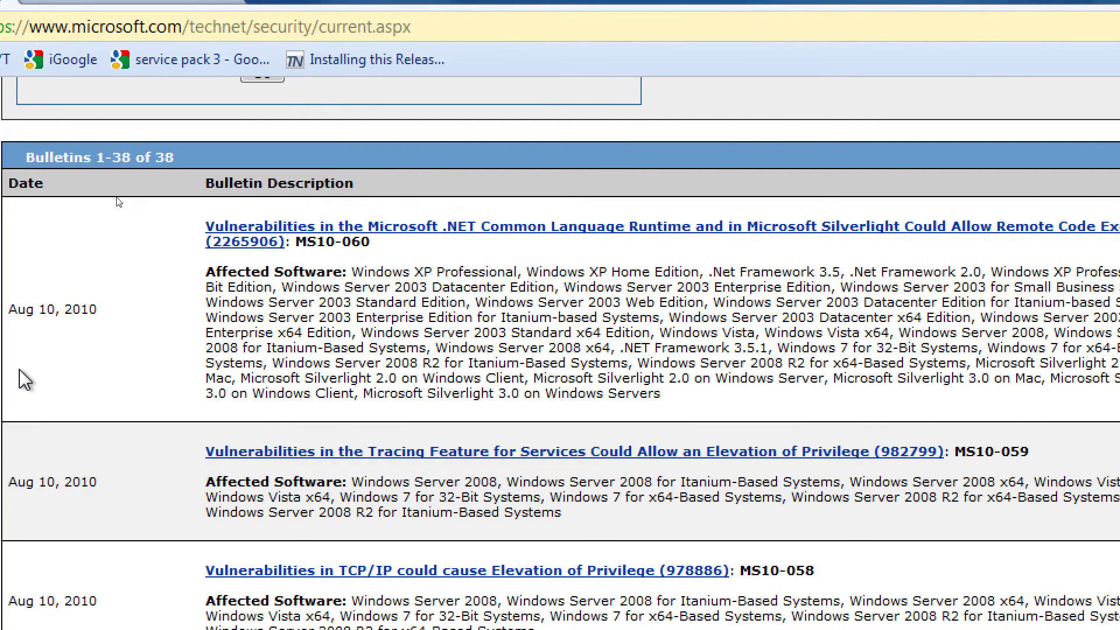
pyautogui.scroll(-2, 420, 493)
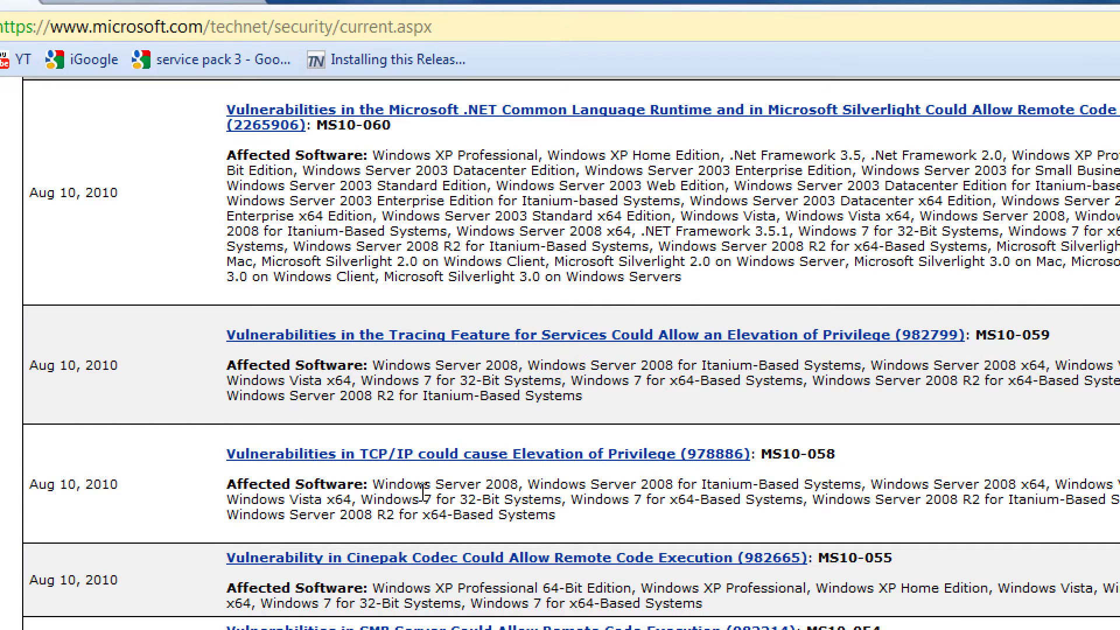
pyautogui.scroll(-5, 423, 493)
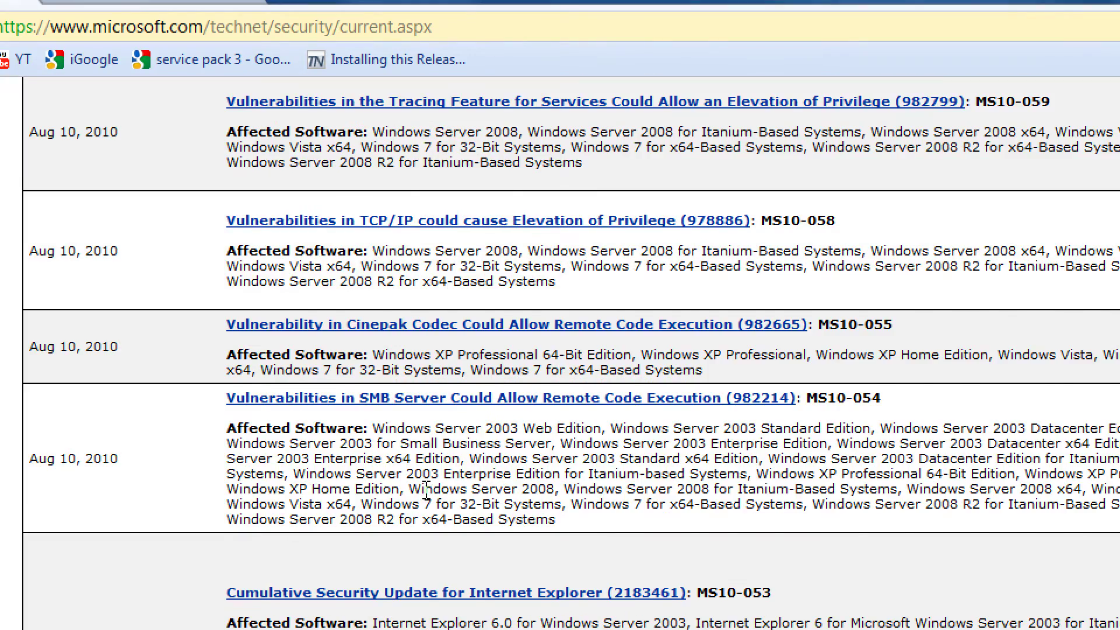
pyautogui.scroll(-7, 429, 496)
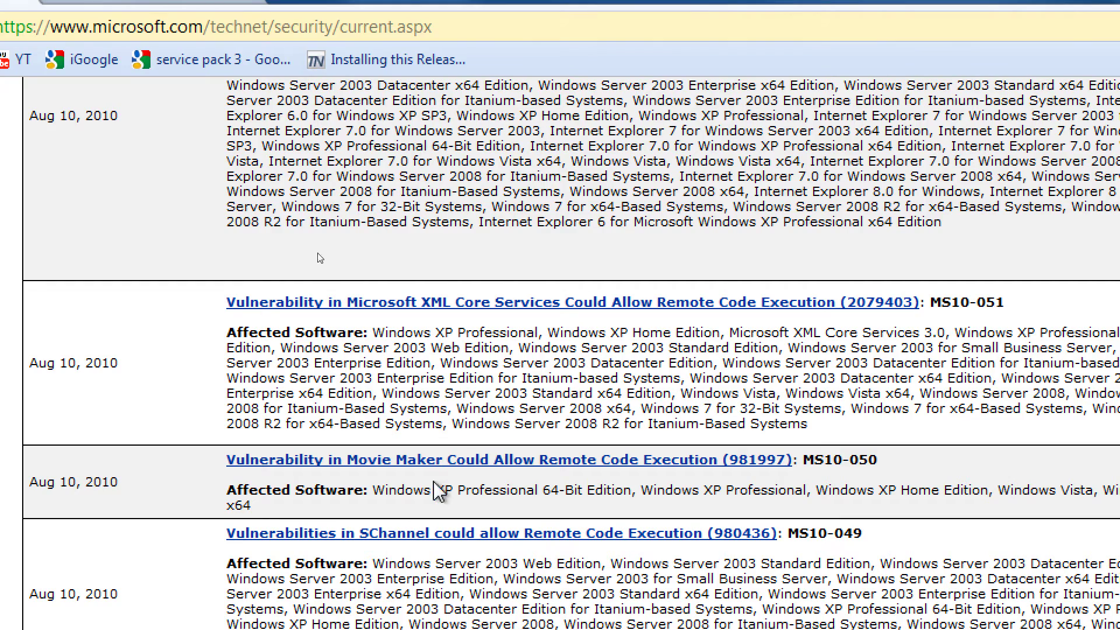
pyautogui.scroll(-4, 439, 492)
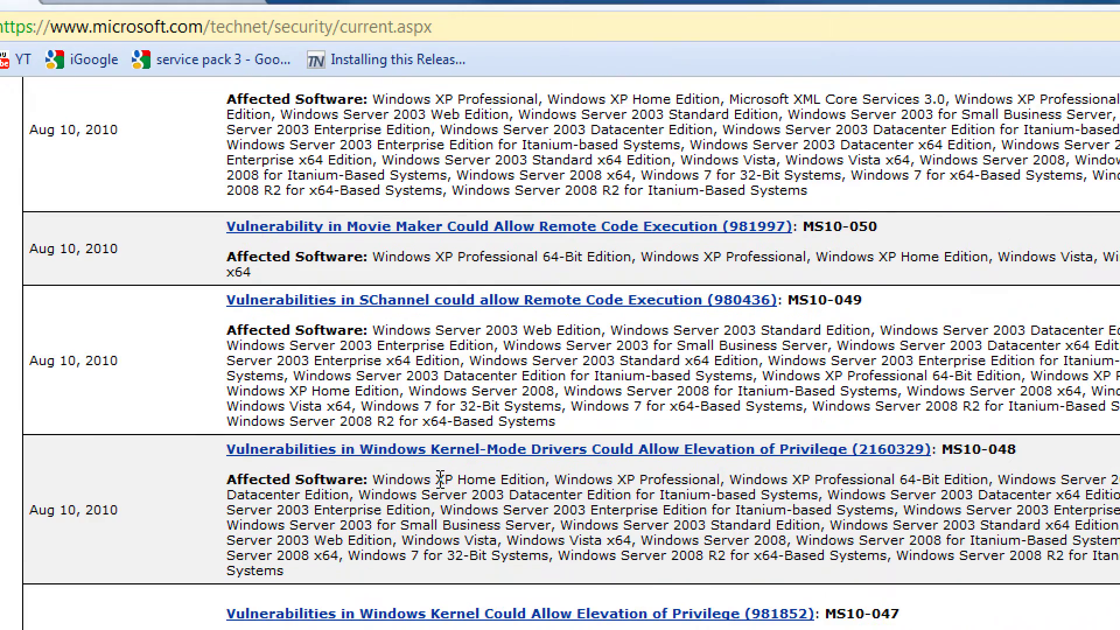
pyautogui.scroll(-6, 440, 484)
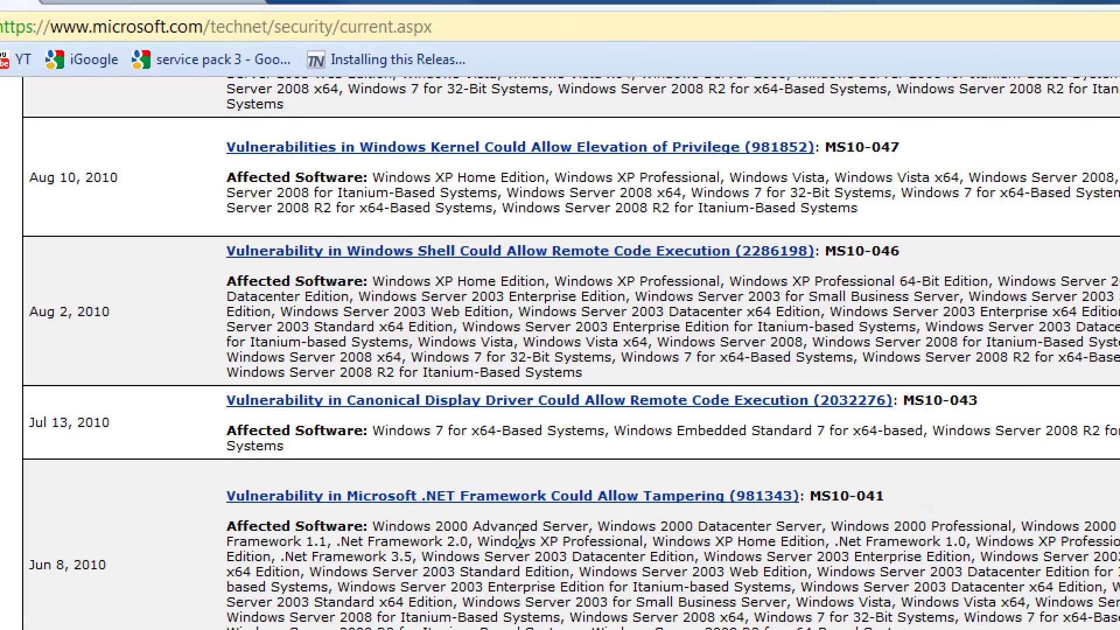
pyautogui.scroll(-10, 520, 525)
pyautogui.scroll(-10, 531, 532)
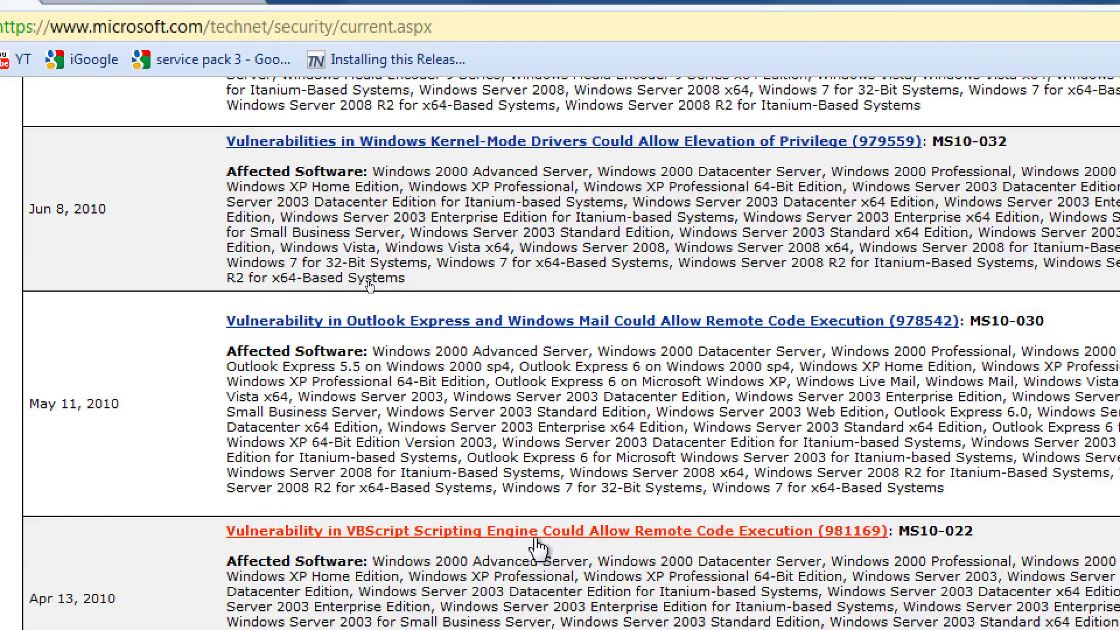
pyautogui.scroll(-10, 538, 548)
pyautogui.scroll(-6, 553, 520)
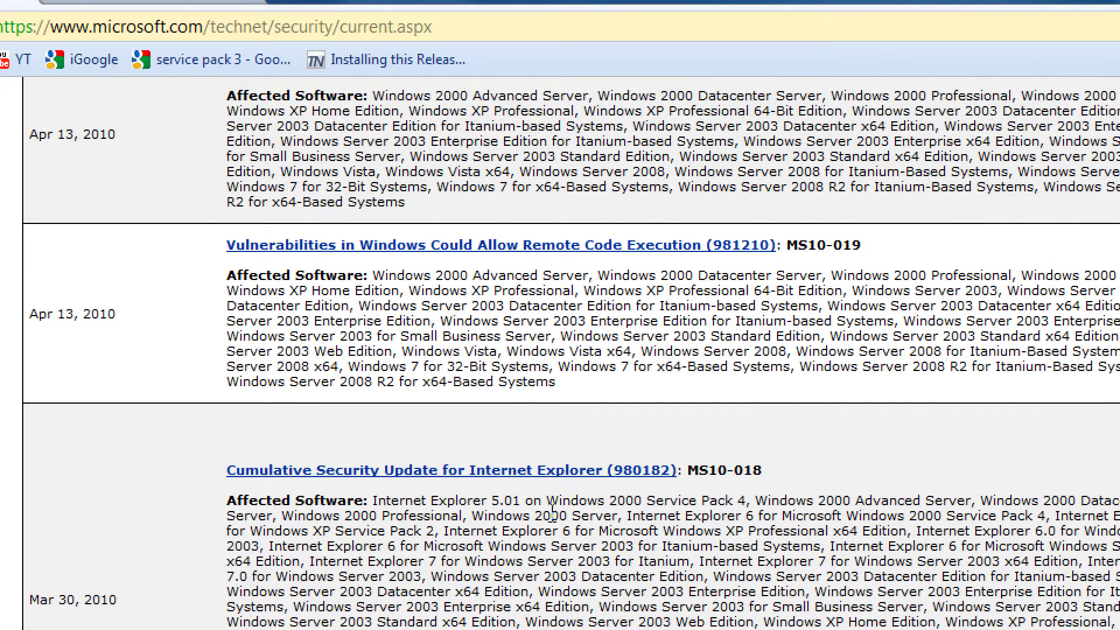
pyautogui.scroll(-4, 552, 512)
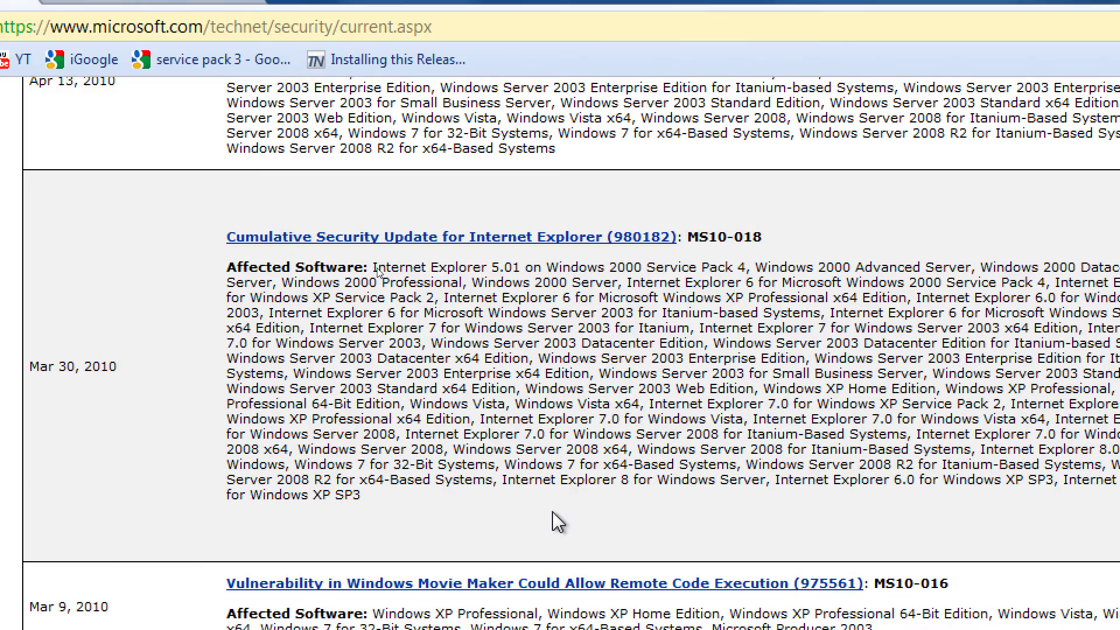
pyautogui.scroll(-20, 557, 521)
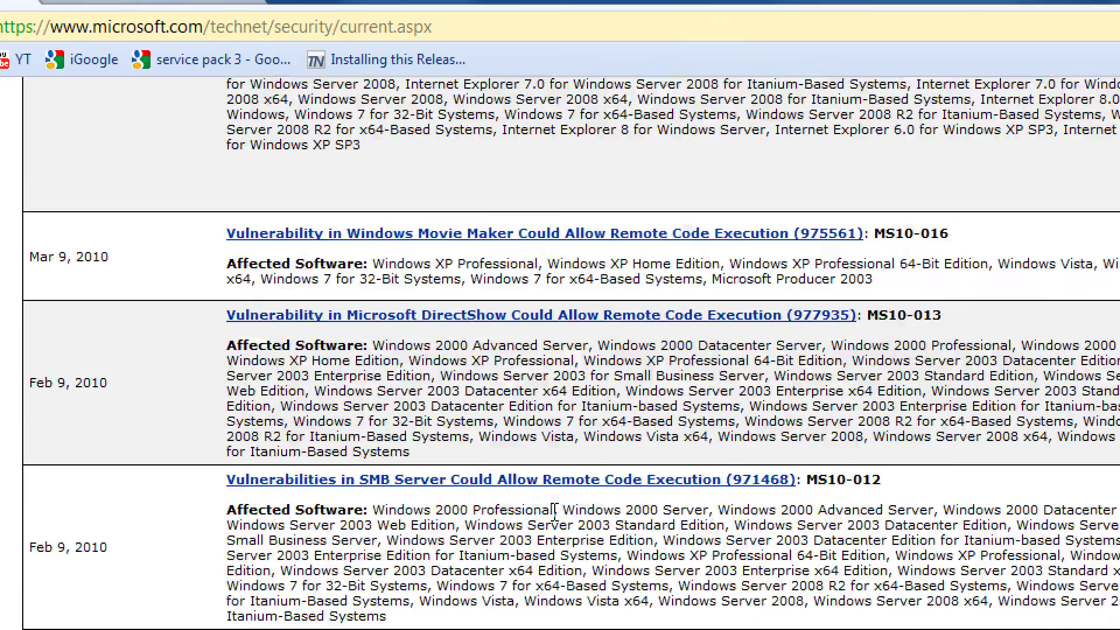
pyautogui.scroll(-8, 585, 513)
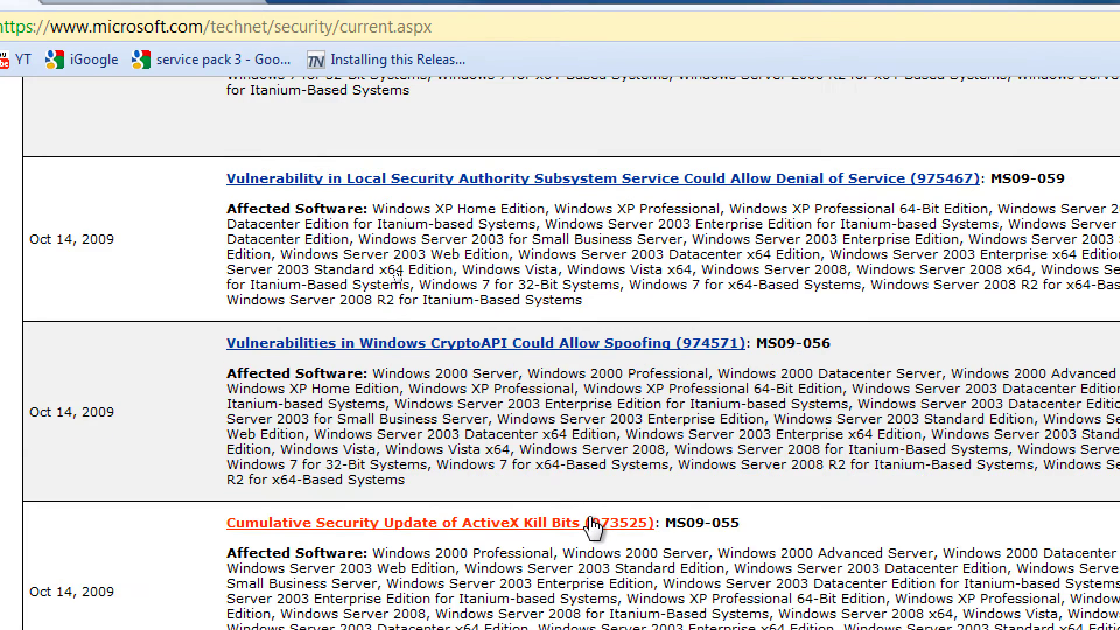
pyautogui.scroll(20, 640, 544)
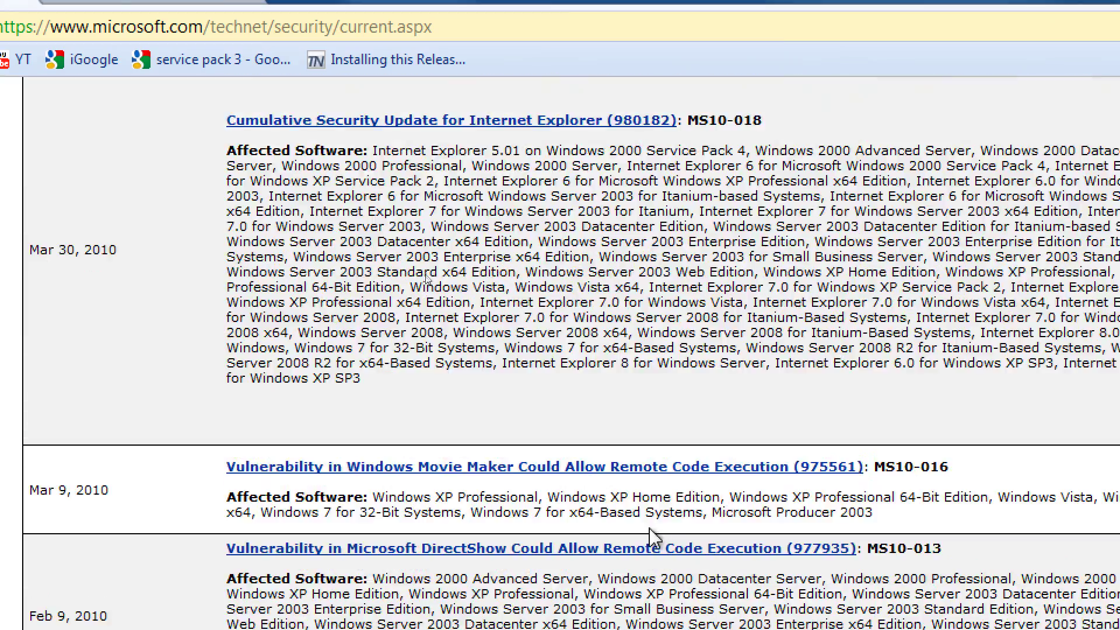
pyautogui.scroll(20, 644, 516)
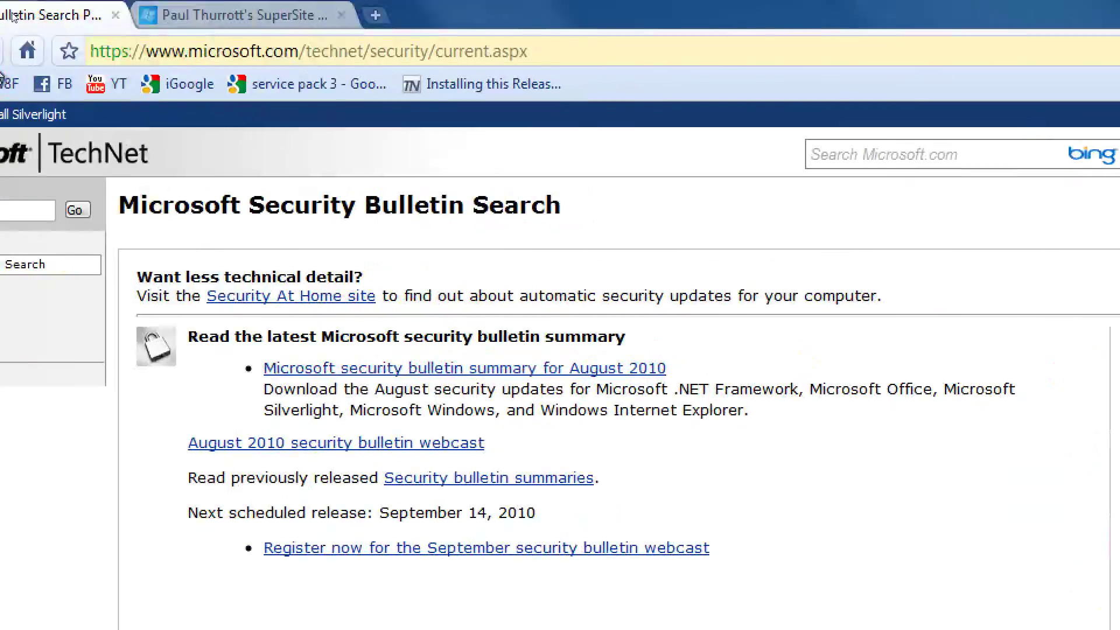
# Switch to the open SuperSite article on Windows 7 SP1 Beta and highlight its section on new features in Service Pack 1.
pyautogui.click(241, 13)
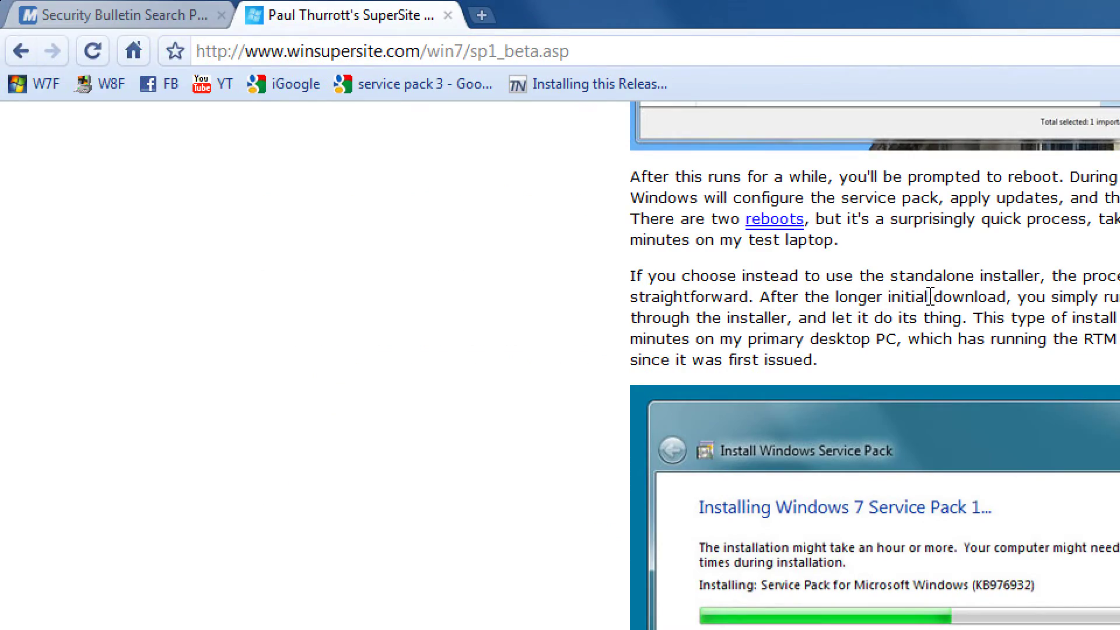
pyautogui.scroll(20, 908, 325)
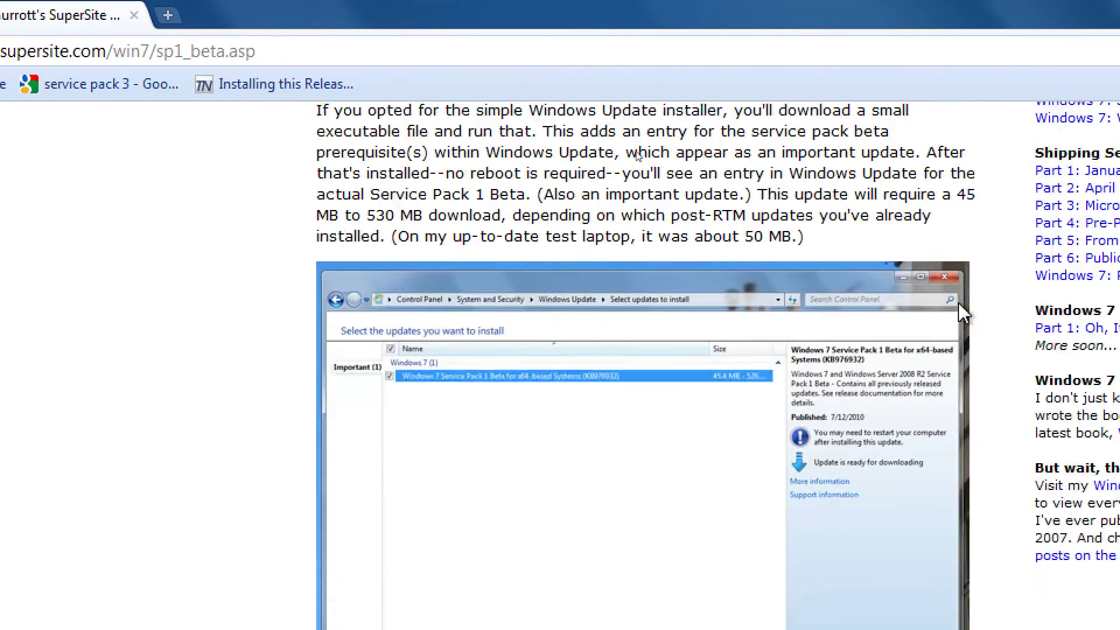
pyautogui.scroll(-7, 636, 216)
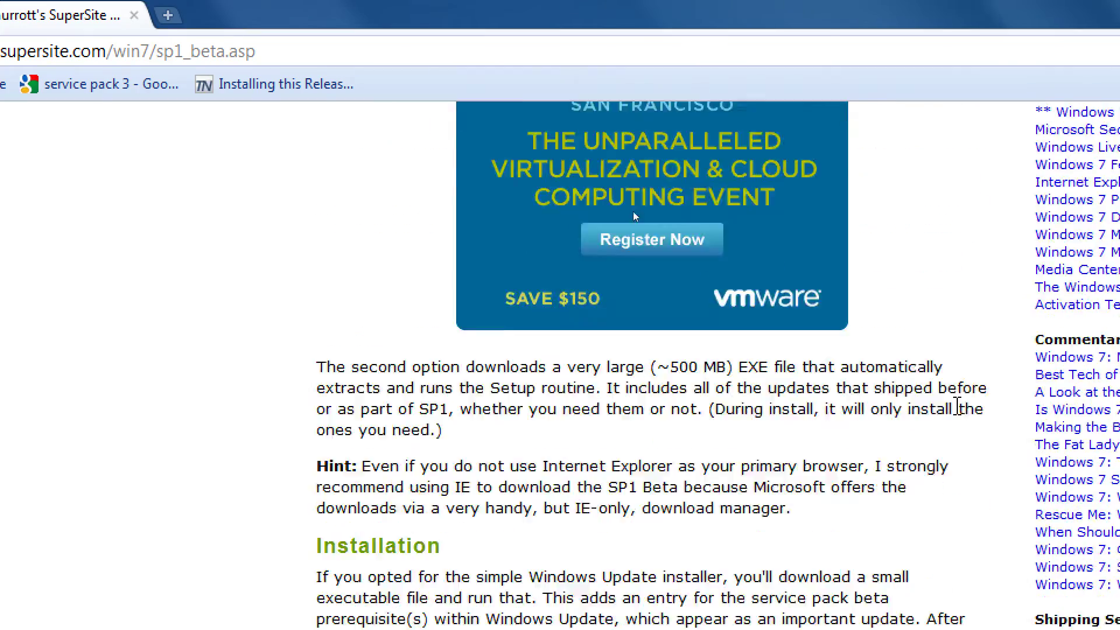
pyautogui.scroll(-20, 951, 455)
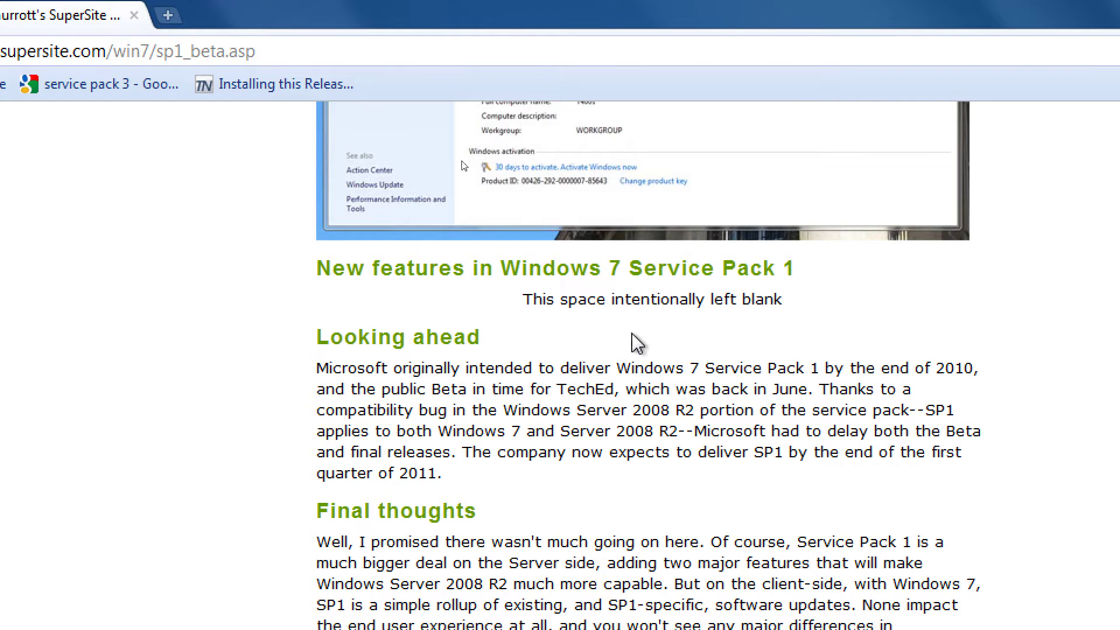
pyautogui.moveTo(310, 267)
pyautogui.mouseDown()
pyautogui.moveTo(571, 271)
pyautogui.moveTo(911, 304)
pyautogui.moveTo(443, 249)
pyautogui.moveTo(325, 269)
pyautogui.mouseUp()
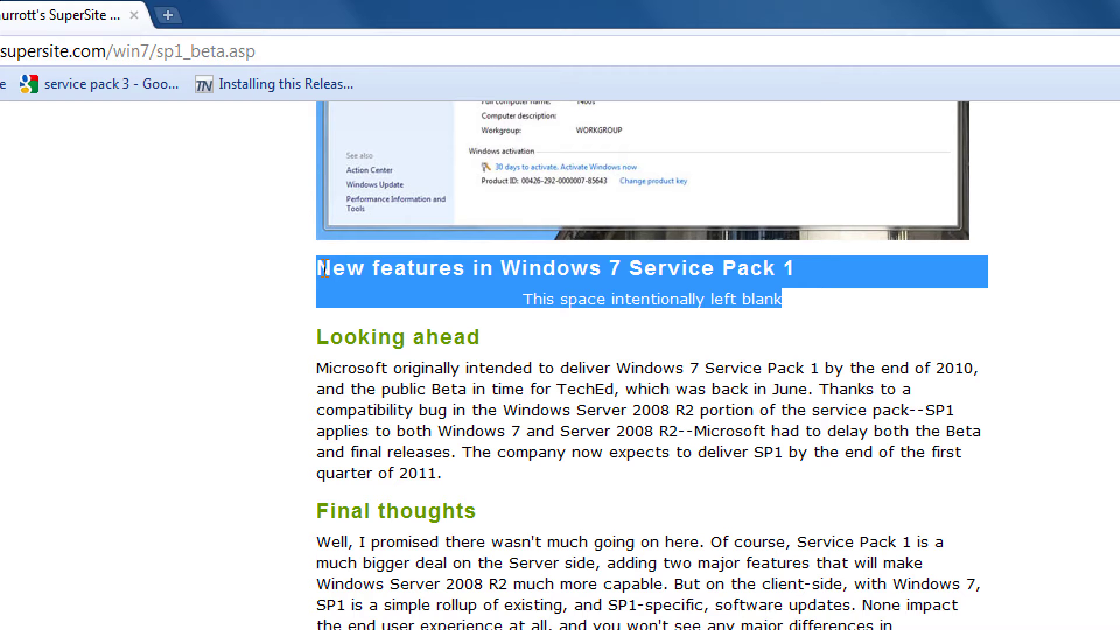
pyautogui.tripleClick(811, 286)
pyautogui.click(812, 292)
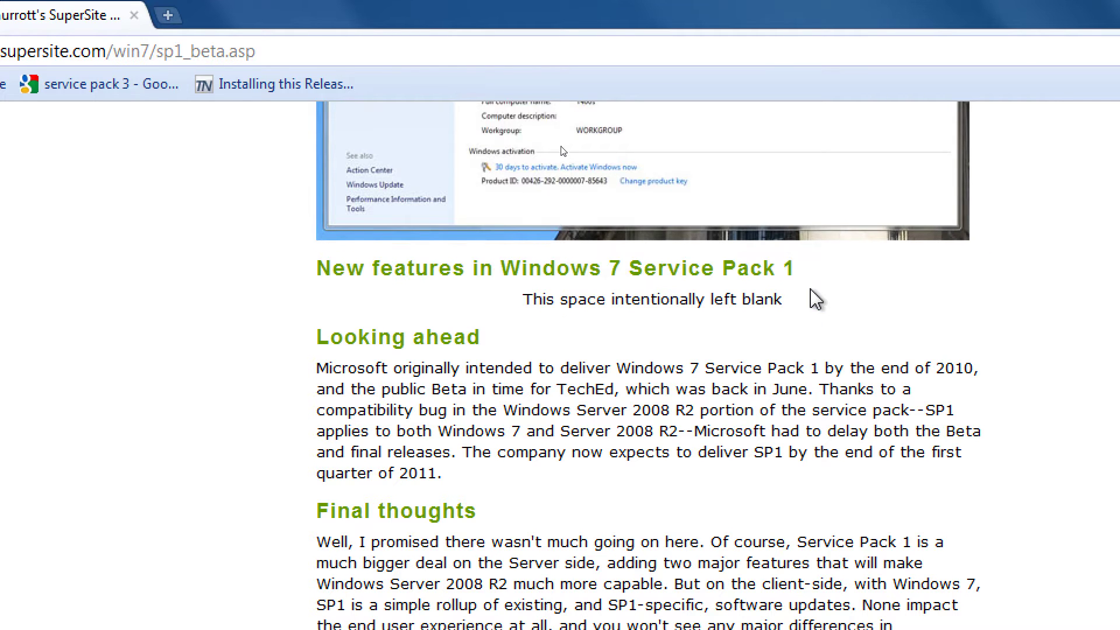
# Examine the article's installation walkthrough and screenshots through the Looking ahead section, and return to the introduction.
pyautogui.scroll(20, 800, 485)
pyautogui.hotkey('ctrl', '-')
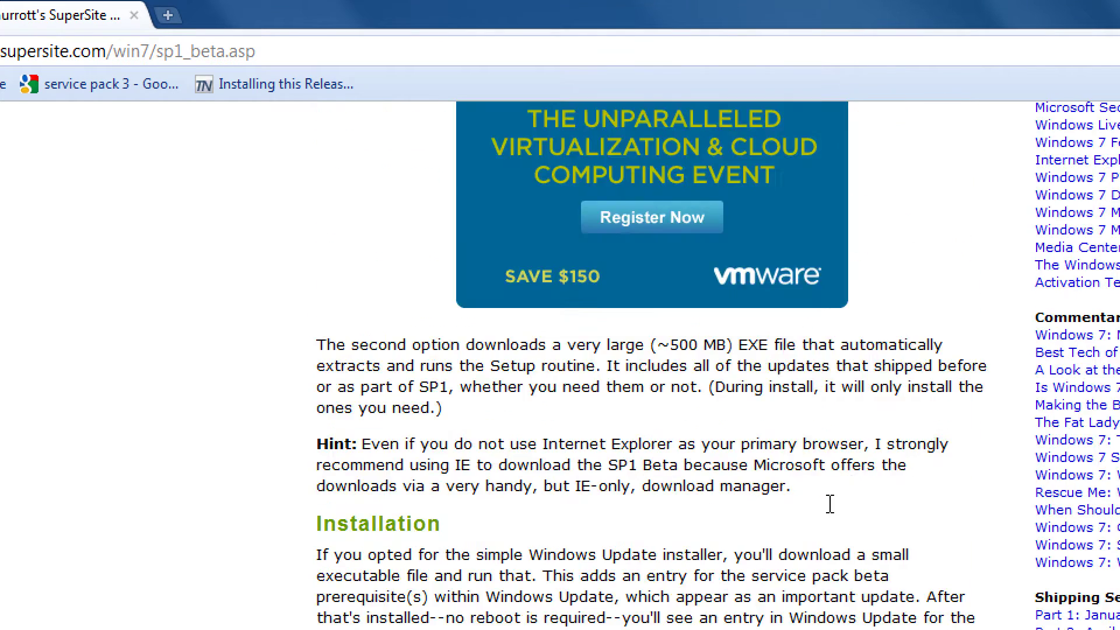
pyautogui.hotkey('ctrl', '+')
pyautogui.scroll(-8, 581, 287)
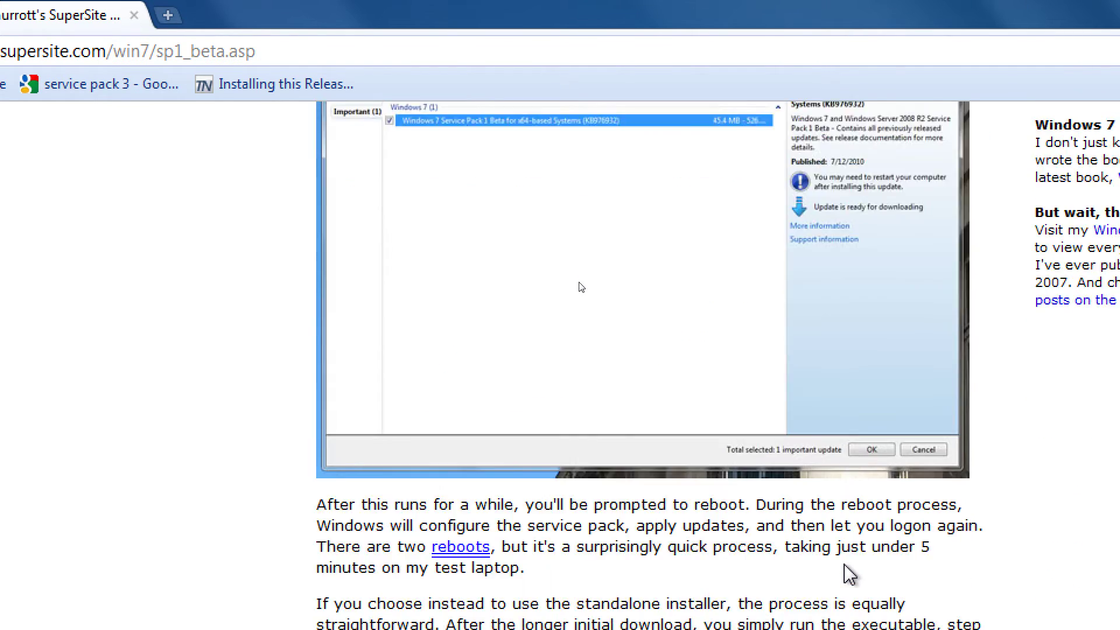
pyautogui.scroll(-10, 580, 286)
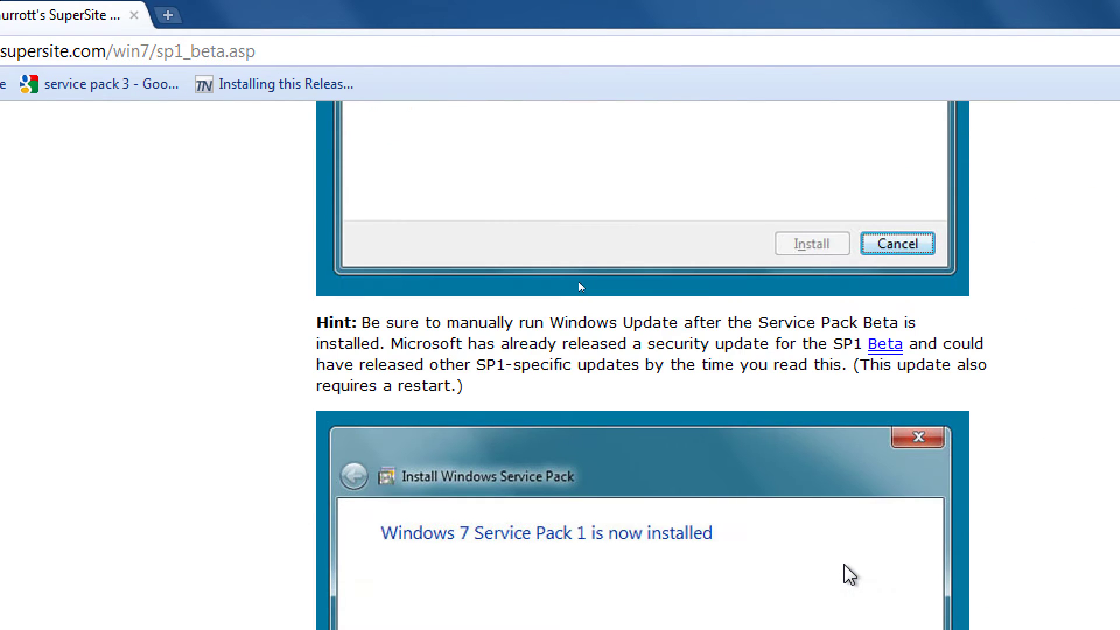
pyautogui.scroll(-5, 581, 286)
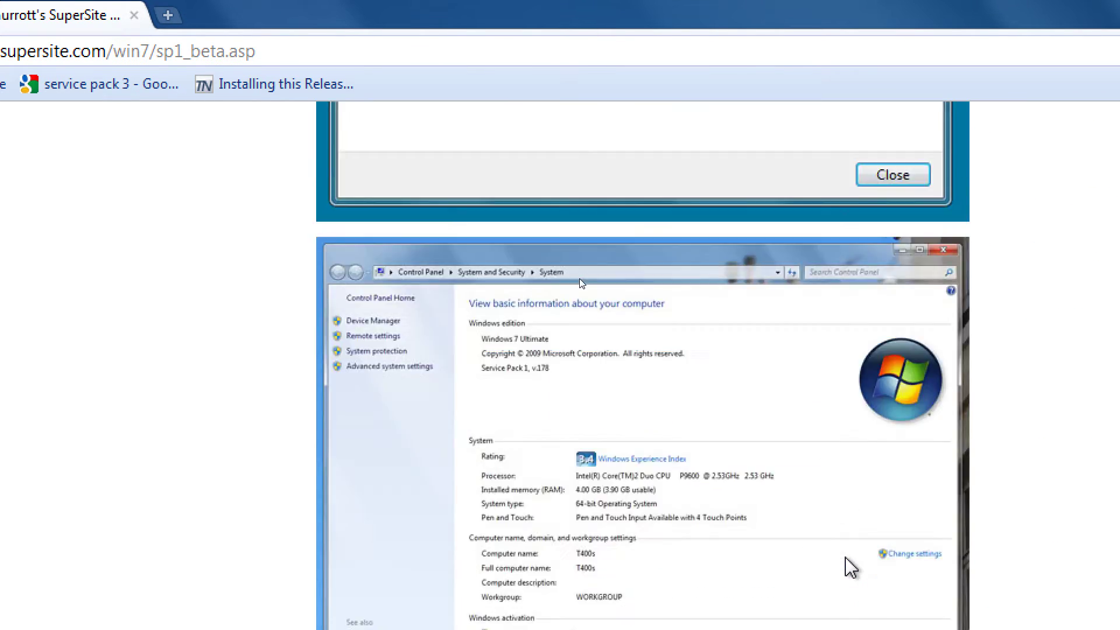
pyautogui.scroll(-7, 850, 567)
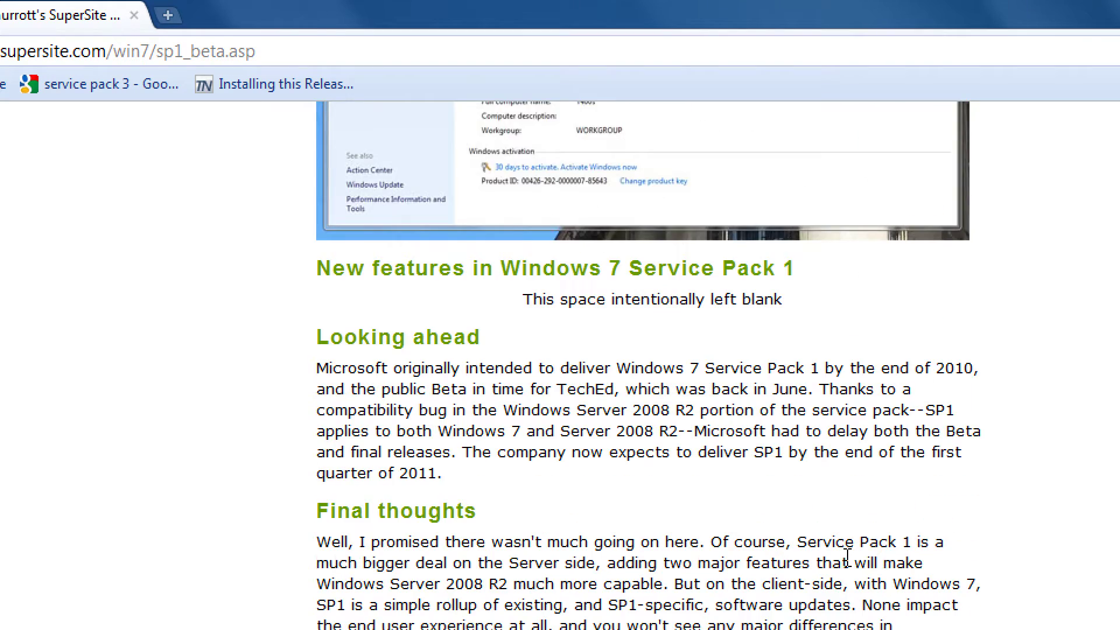
pyautogui.scroll(20, 852, 542)
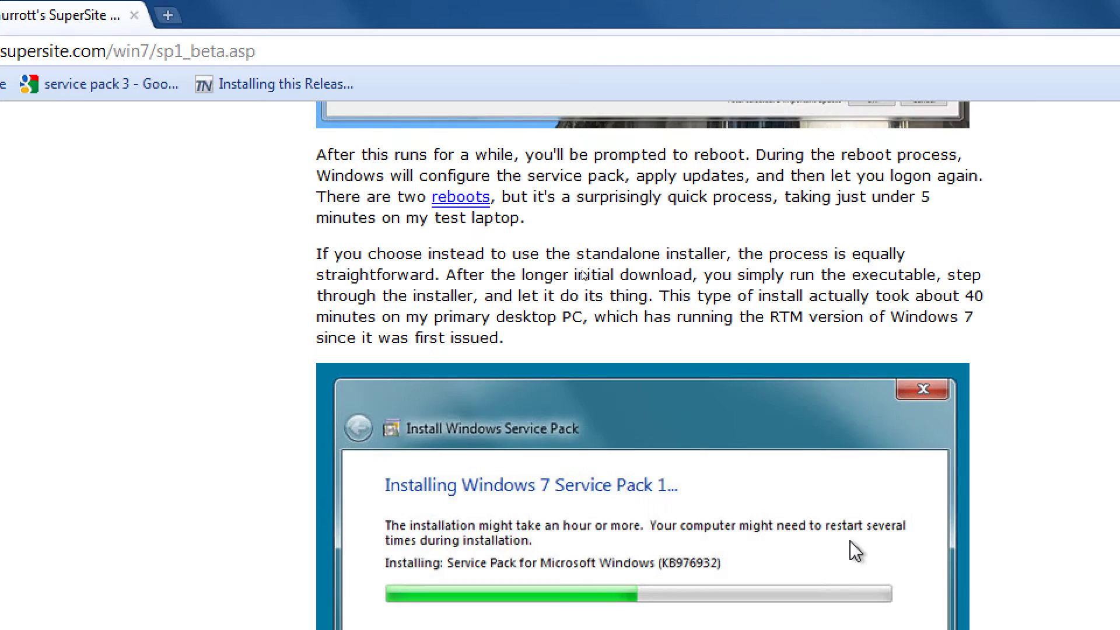
pyautogui.scroll(10, 855, 534)
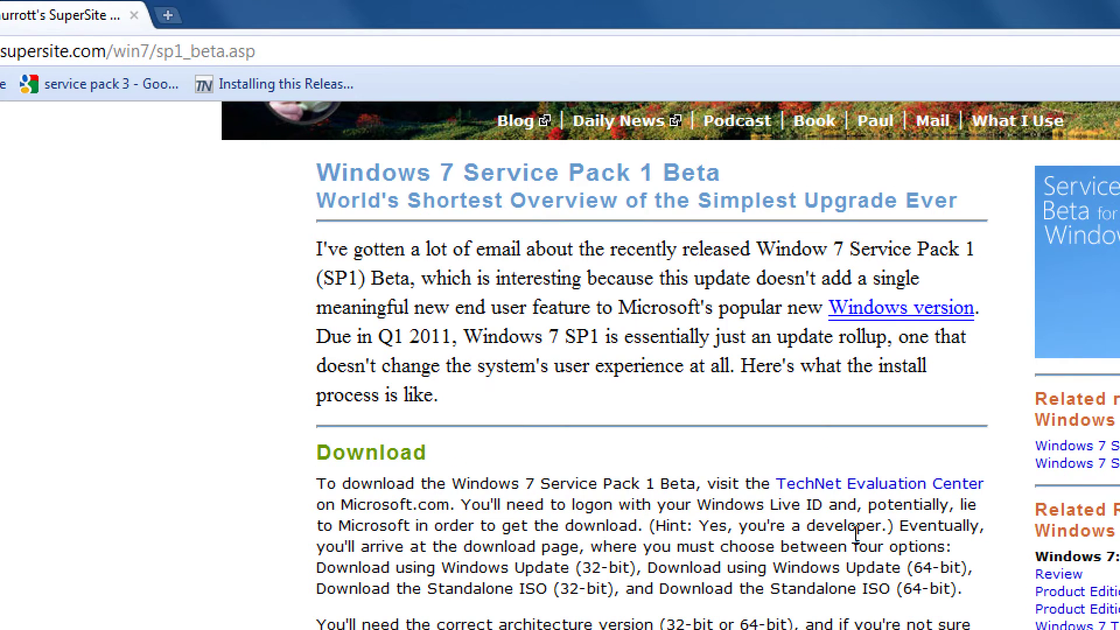
# Read through the article's update screenshots, installer notes and Final thoughts, and return to the Download section.
pyautogui.scroll(-15, 855, 533)
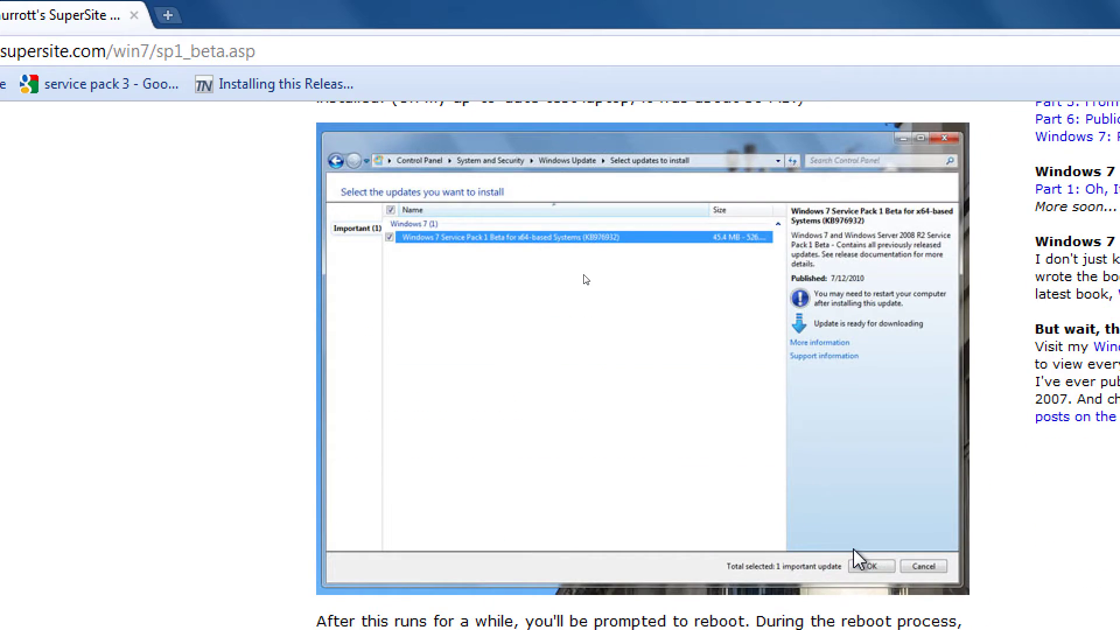
pyautogui.scroll(-10, 859, 542)
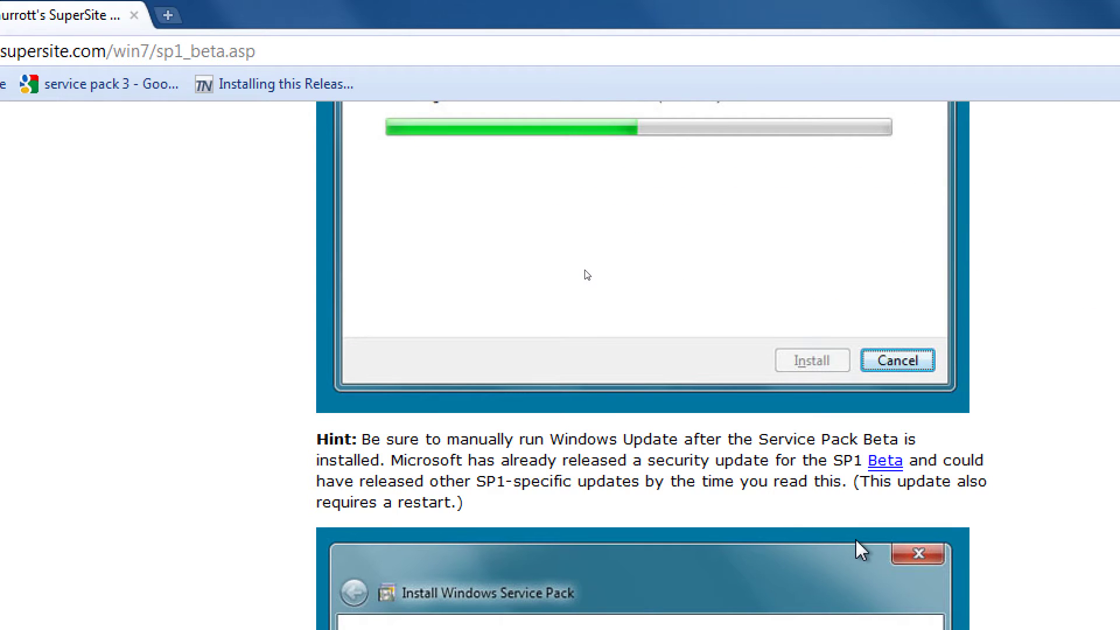
pyautogui.scroll(-2, 861, 548)
pyautogui.scroll(-5, 861, 551)
pyautogui.scroll(-8, 857, 551)
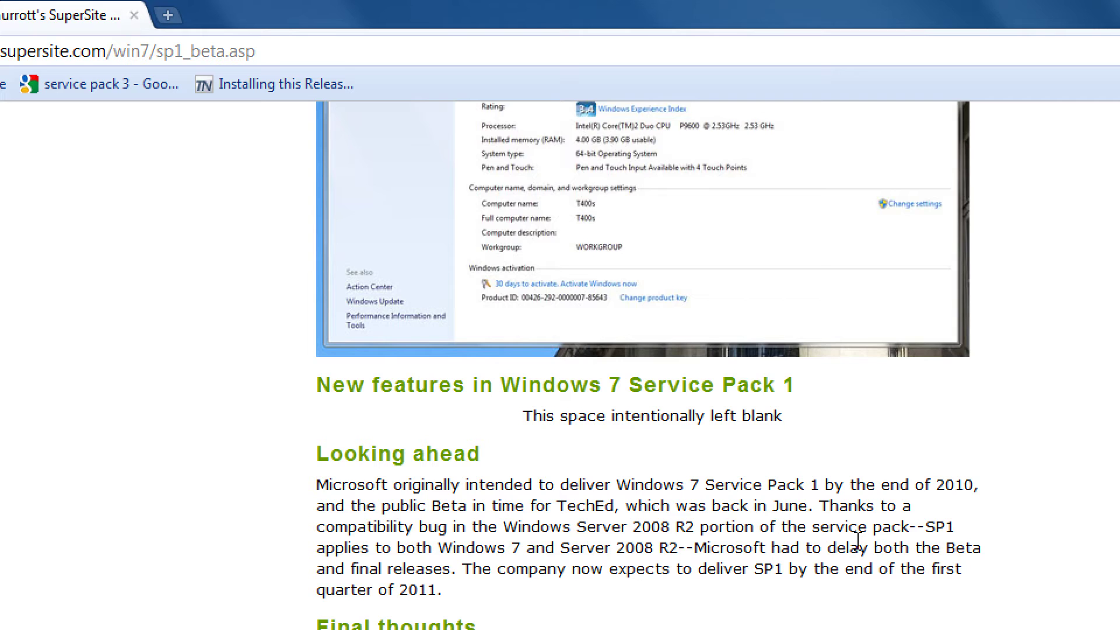
pyautogui.scroll(20, 857, 543)
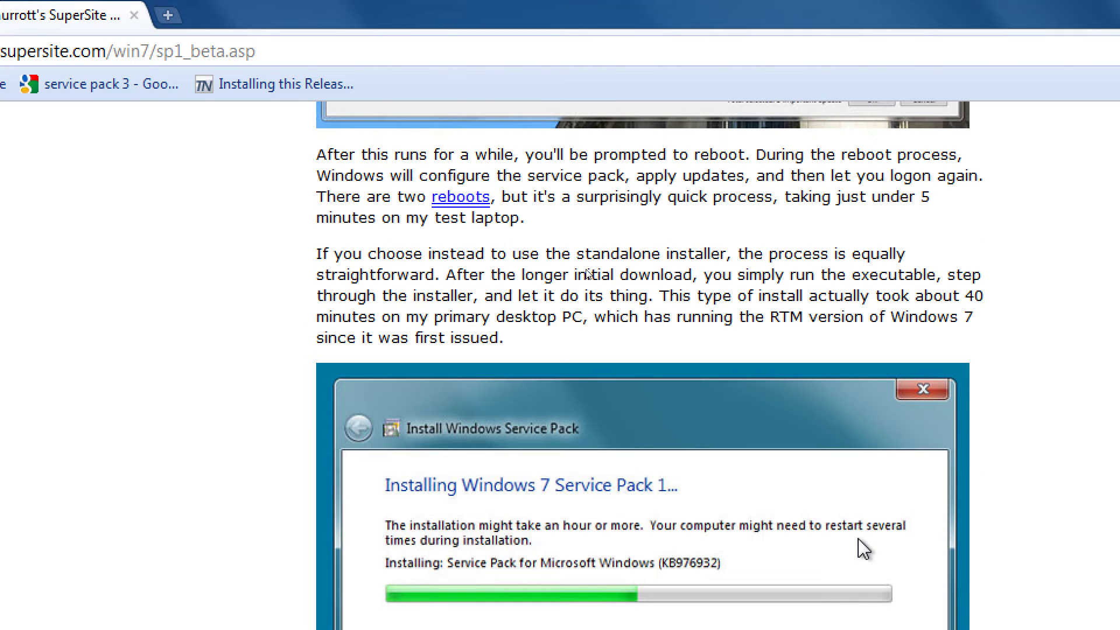
pyautogui.scroll(9, 863, 548)
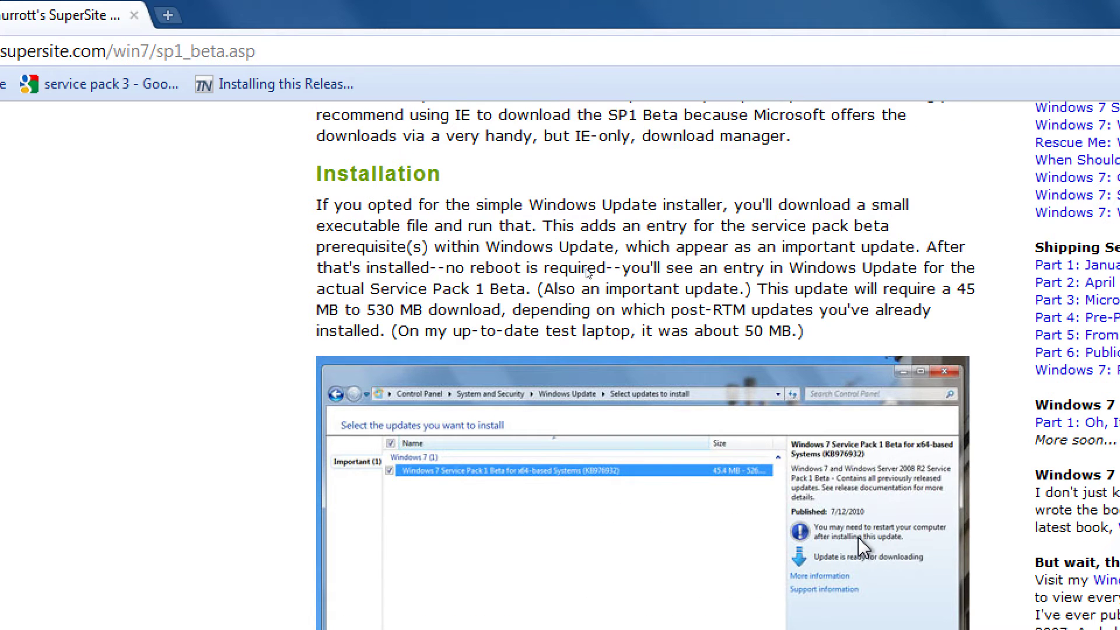
pyautogui.scroll(-9, 587, 271)
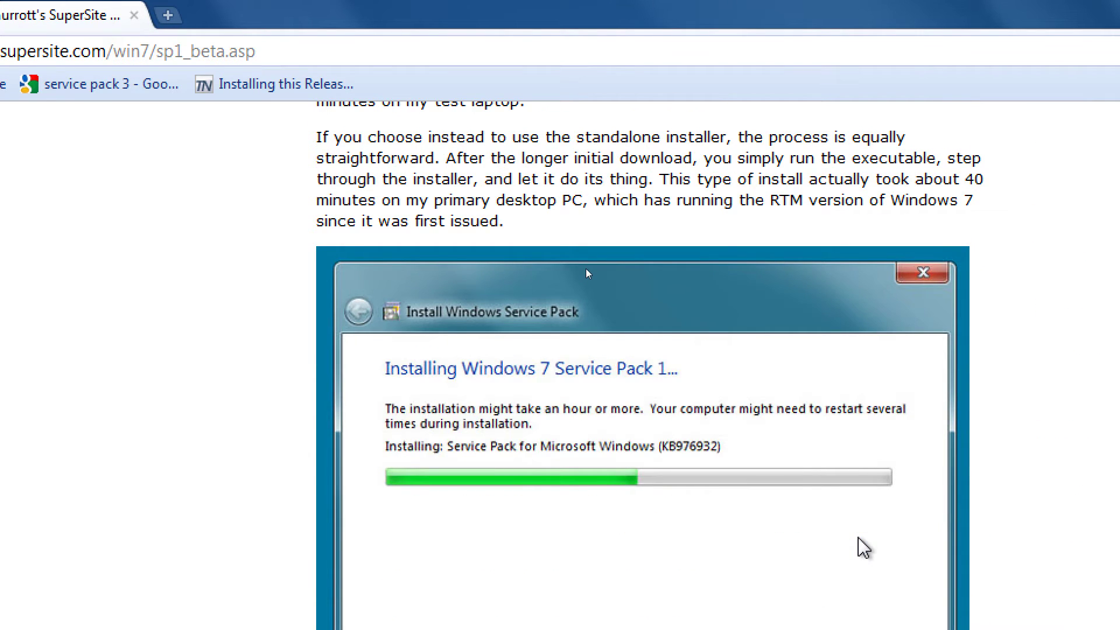
pyautogui.scroll(-11, 863, 548)
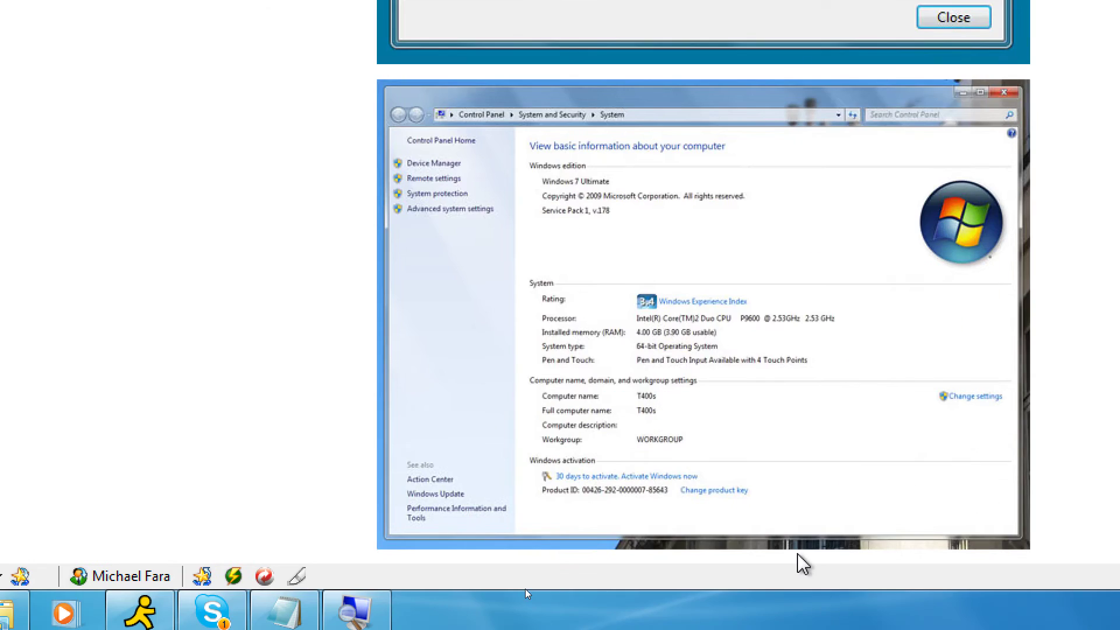
pyautogui.scroll(-10, 796, 520)
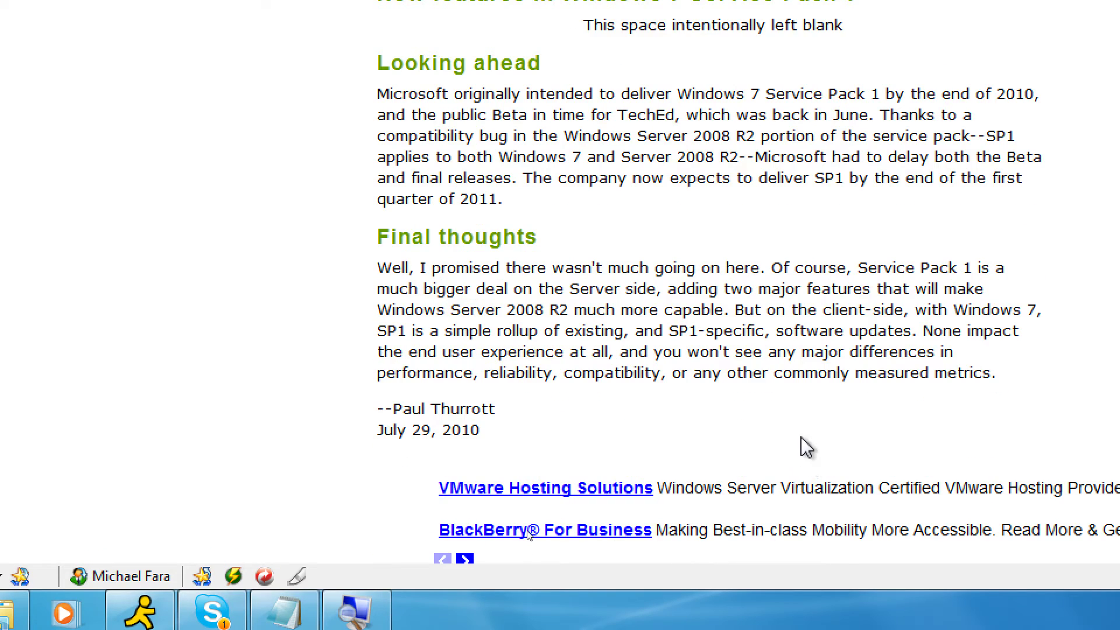
pyautogui.scroll(20, 803, 461)
pyautogui.scroll(10, 811, 448)
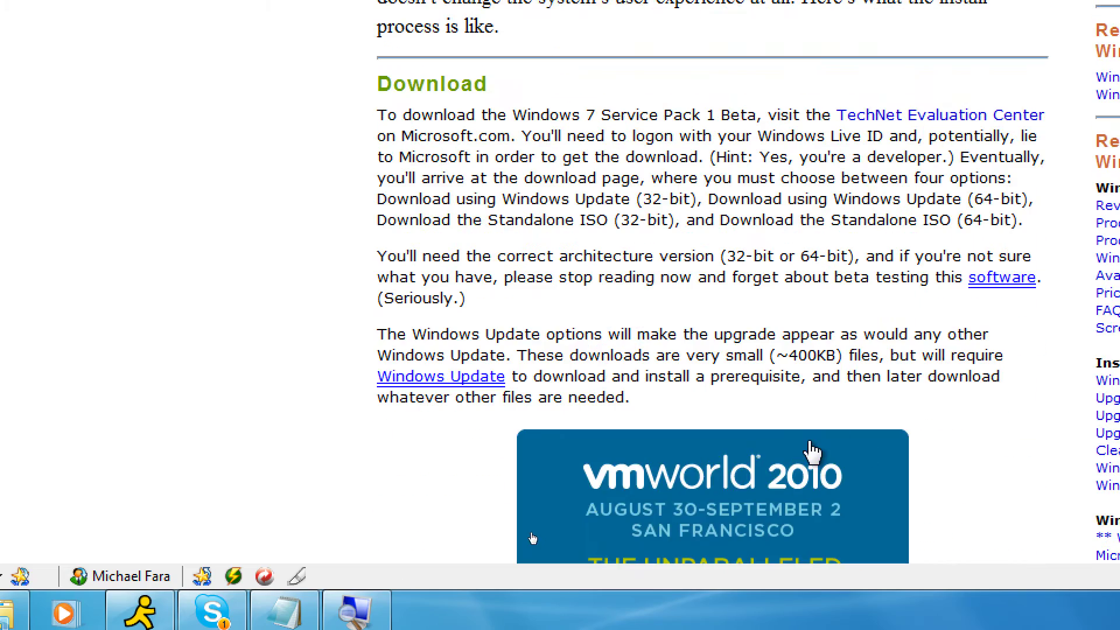
# Skim the article from the Download section to the page footer, and return to the start of the Installation section.
pyautogui.scroll(-15, 904, 525)
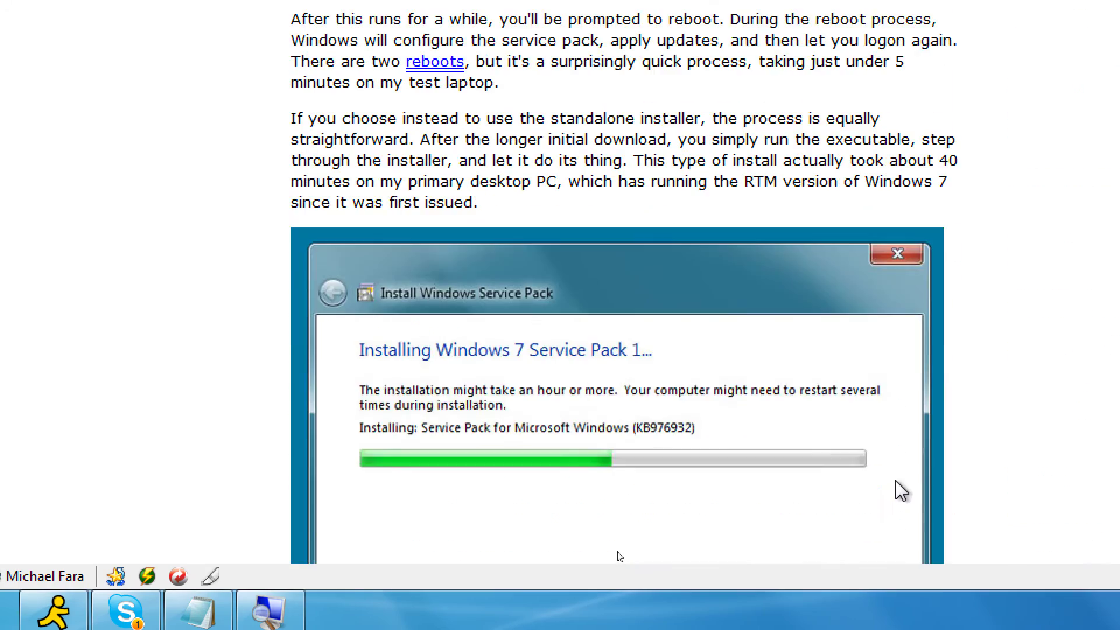
pyautogui.scroll(-10, 902, 490)
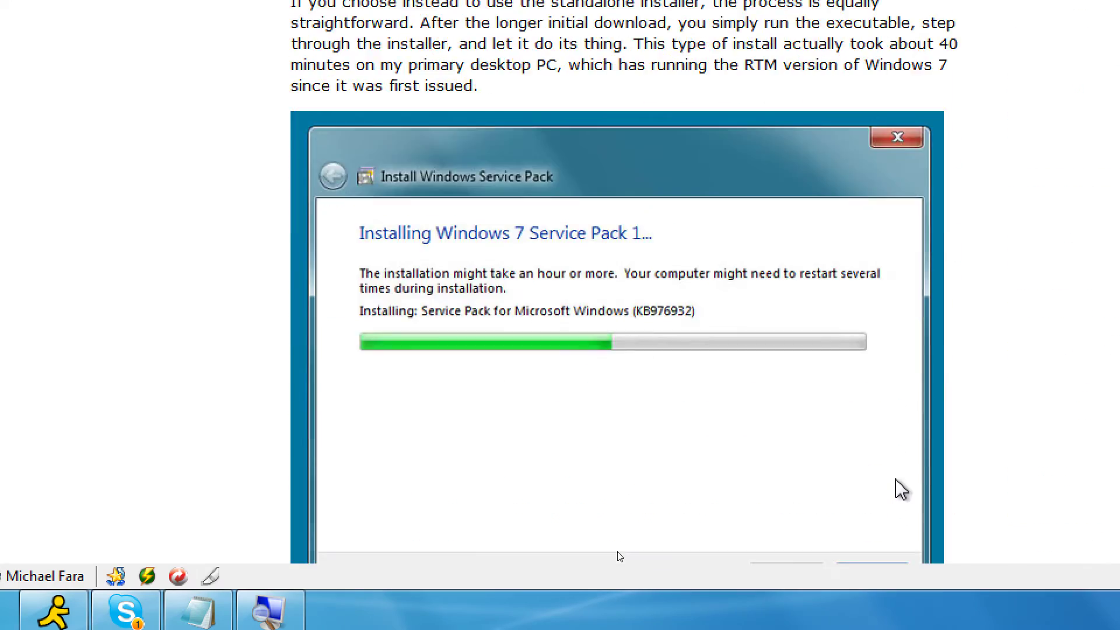
pyautogui.scroll(-15, 900, 493)
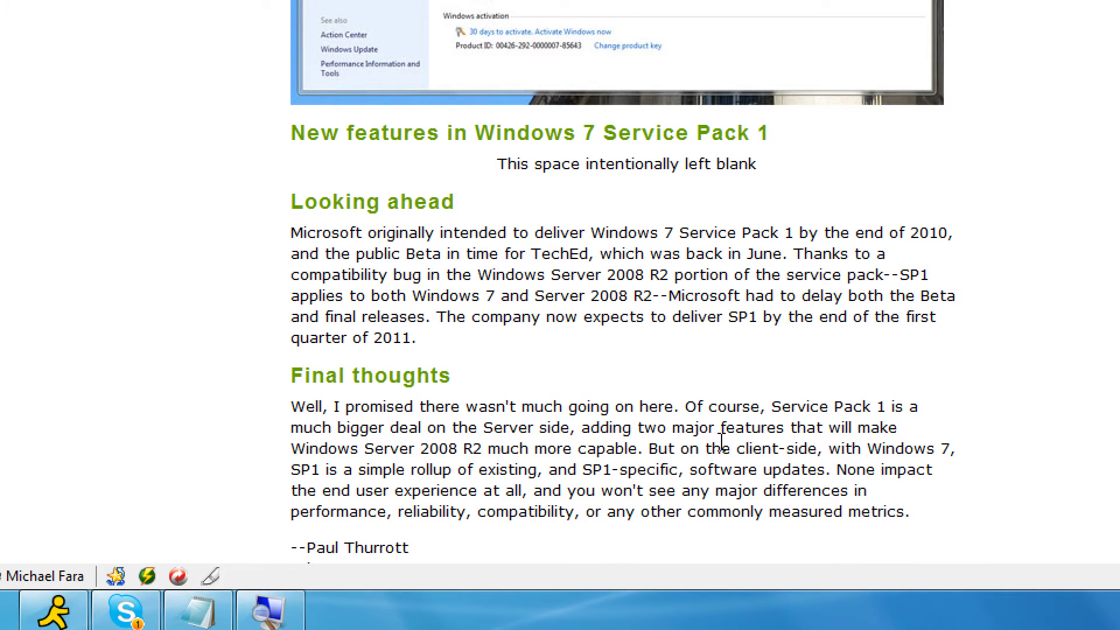
pyautogui.scroll(-7, 595, 438)
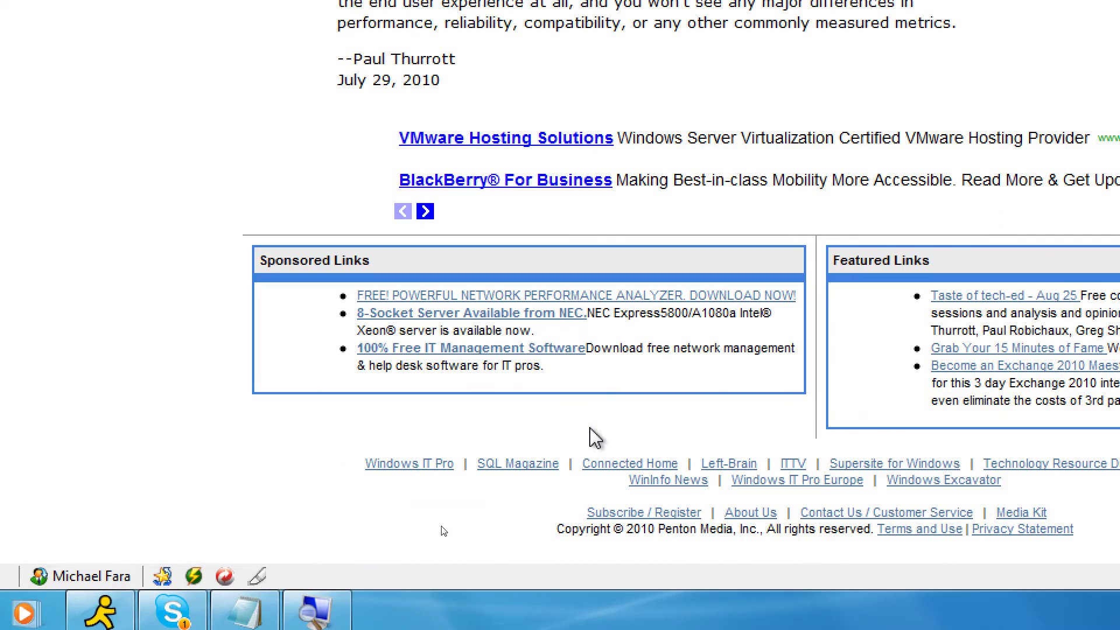
pyautogui.scroll(20, 595, 437)
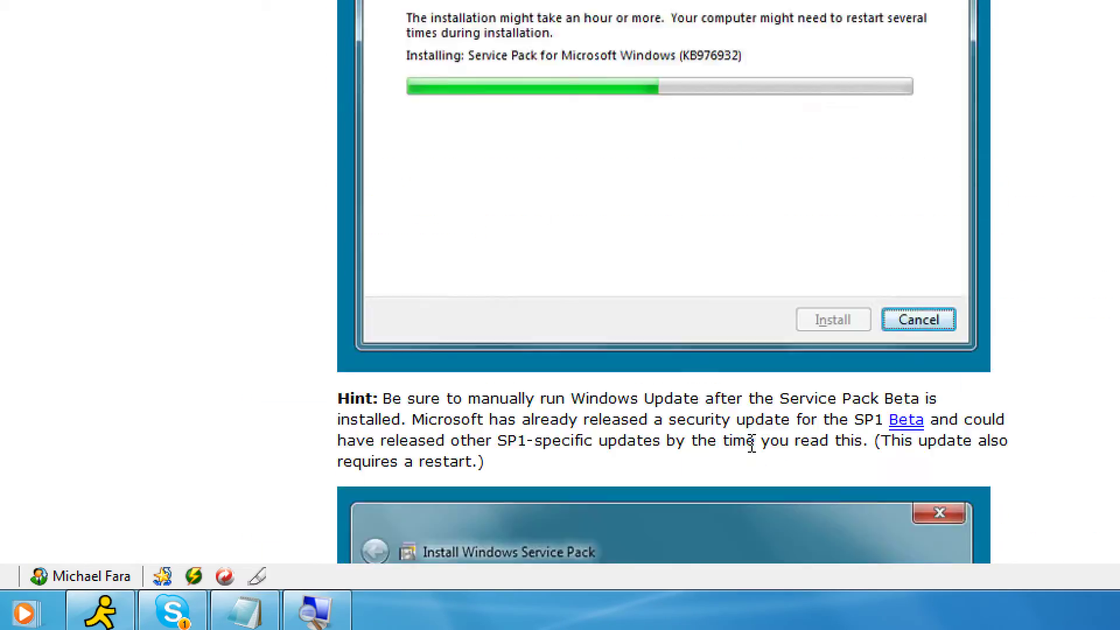
pyautogui.scroll(10, 752, 443)
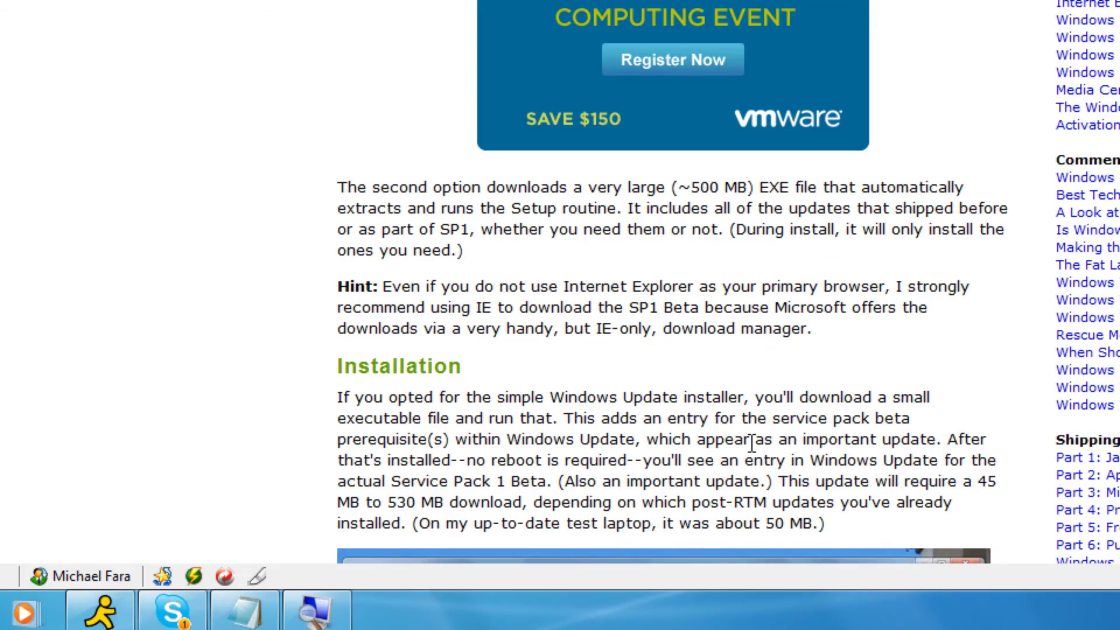
pyautogui.scroll(5, 752, 449)
# Read the Installation section's Windows Update and standalone installer notes, and examine the completed-install and System information screenshots.
pyautogui.scroll(-7, 974, 449)
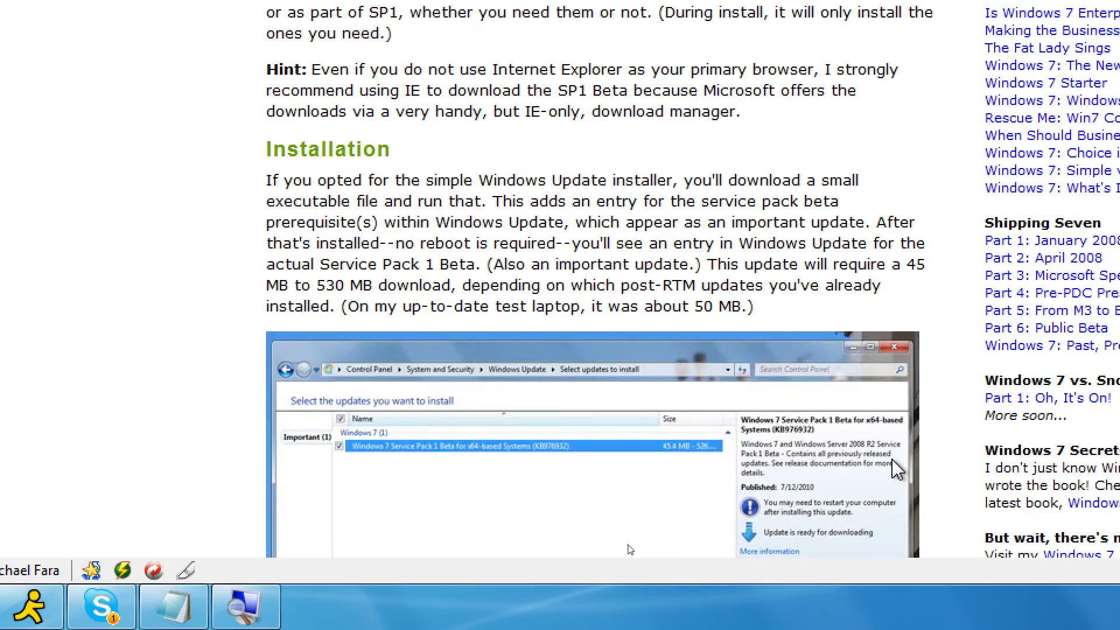
pyautogui.scroll(-2, 896, 466)
pyautogui.scroll(-6, 897, 467)
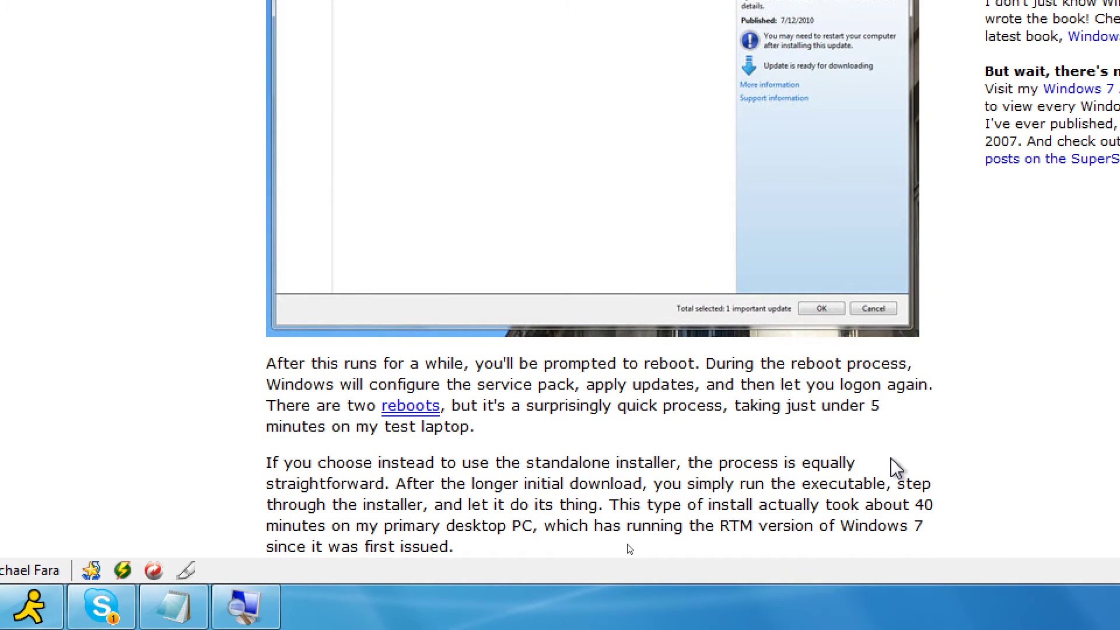
pyautogui.scroll(-2, 897, 467)
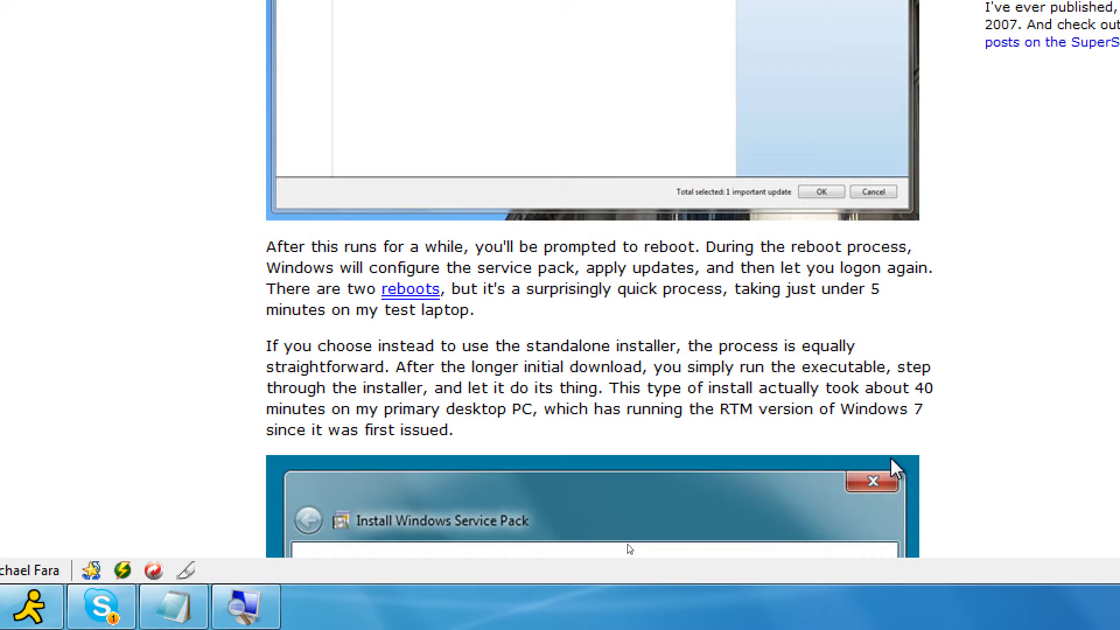
pyautogui.scroll(-15, 896, 467)
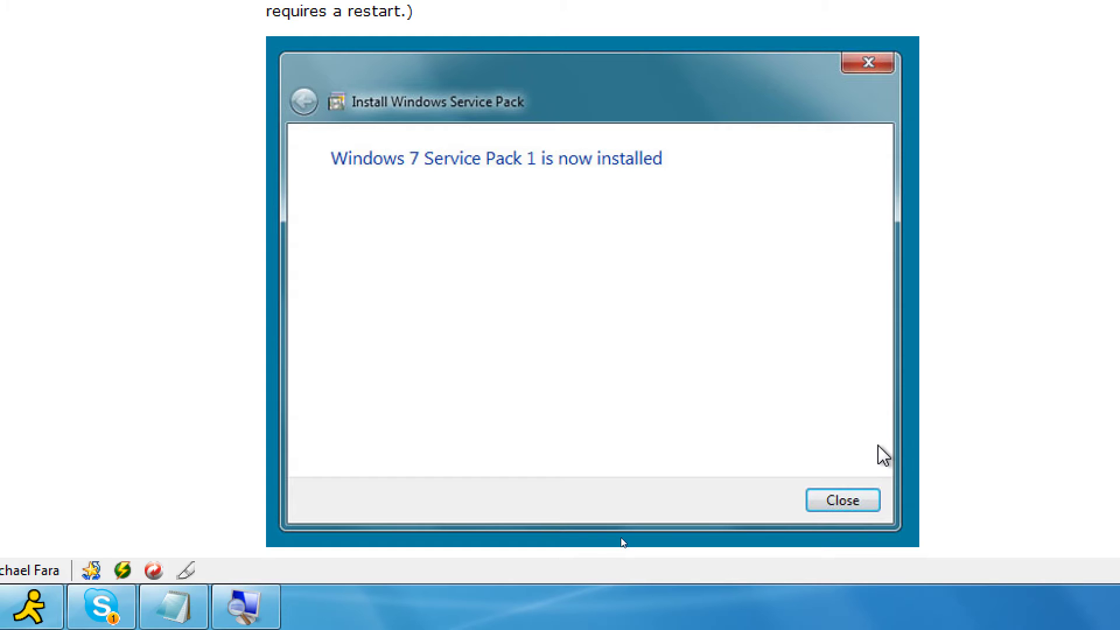
pyautogui.scroll(-8, 884, 464)
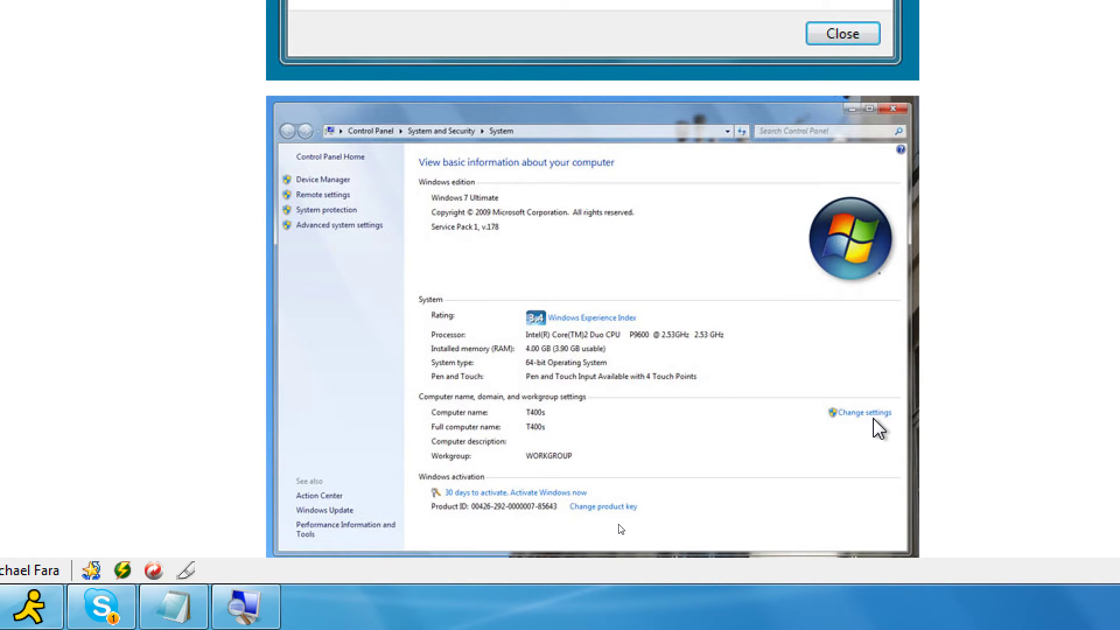
pyautogui.scroll(12, 878, 428)
pyautogui.scroll(-9, 875, 432)
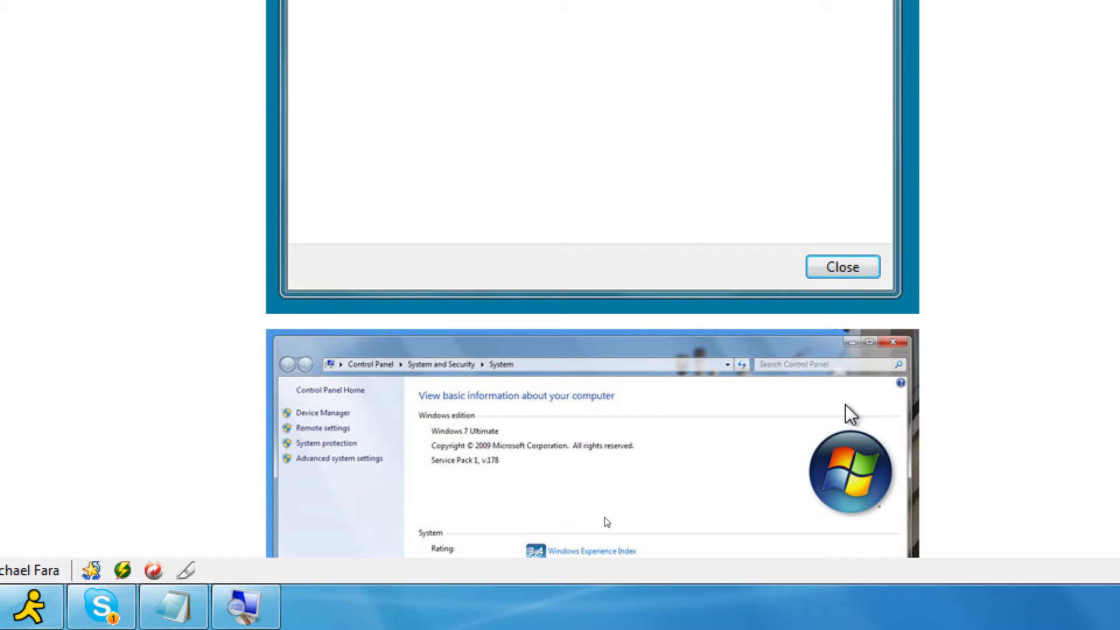
pyautogui.scroll(-10, 851, 415)
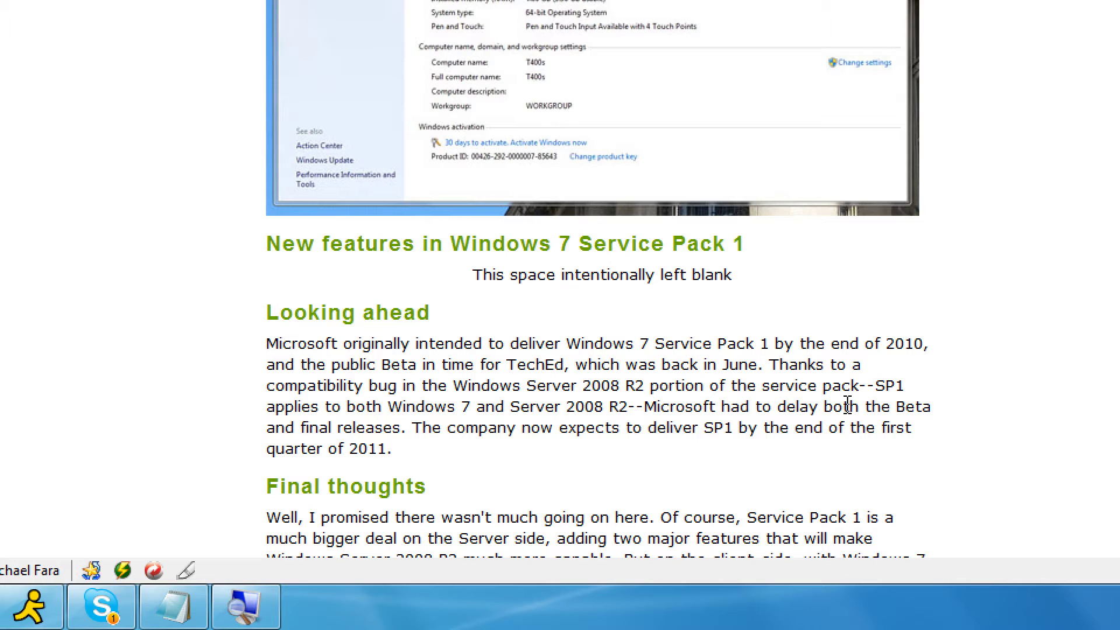
# Revisit the article's installation screenshots and download options, and check the Final thoughts once more.
pyautogui.scroll(10, 847, 408)
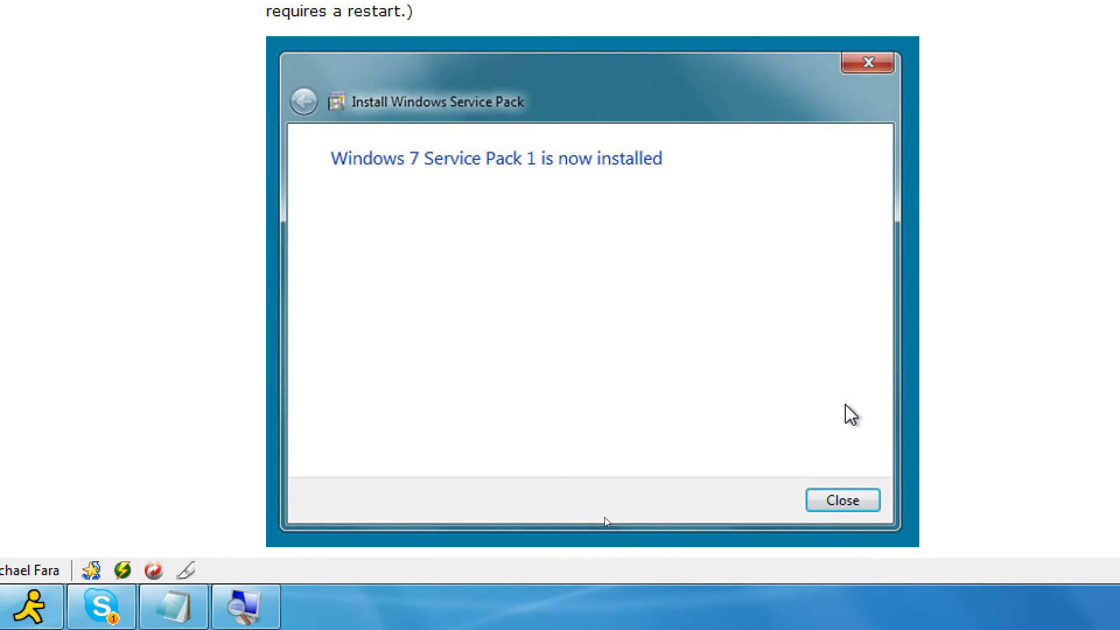
pyautogui.scroll(15, 849, 412)
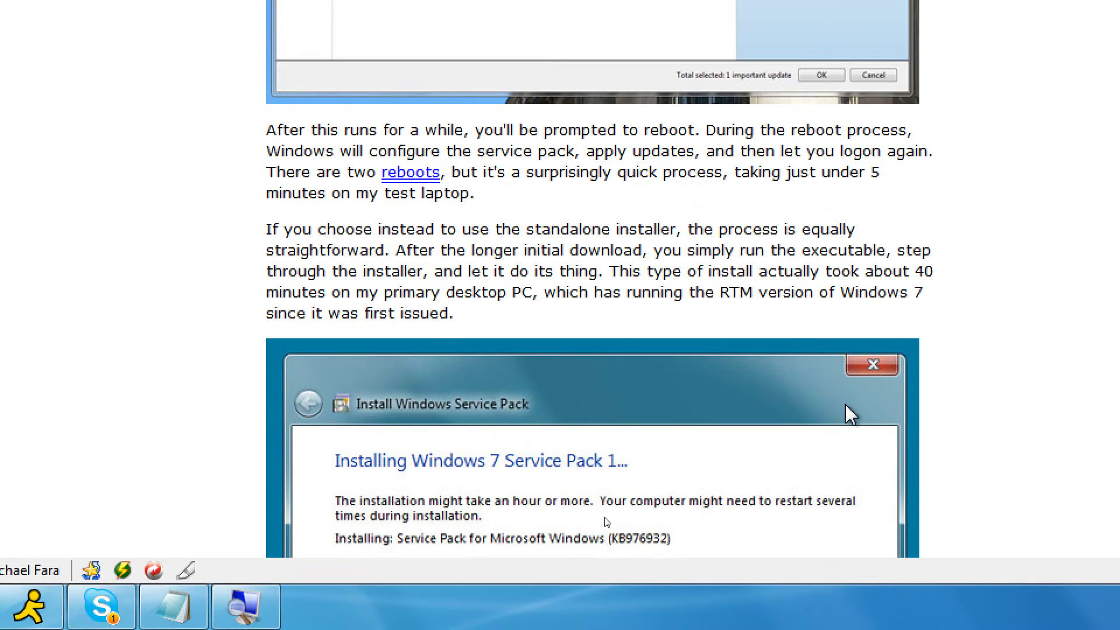
pyautogui.scroll(10, 850, 414)
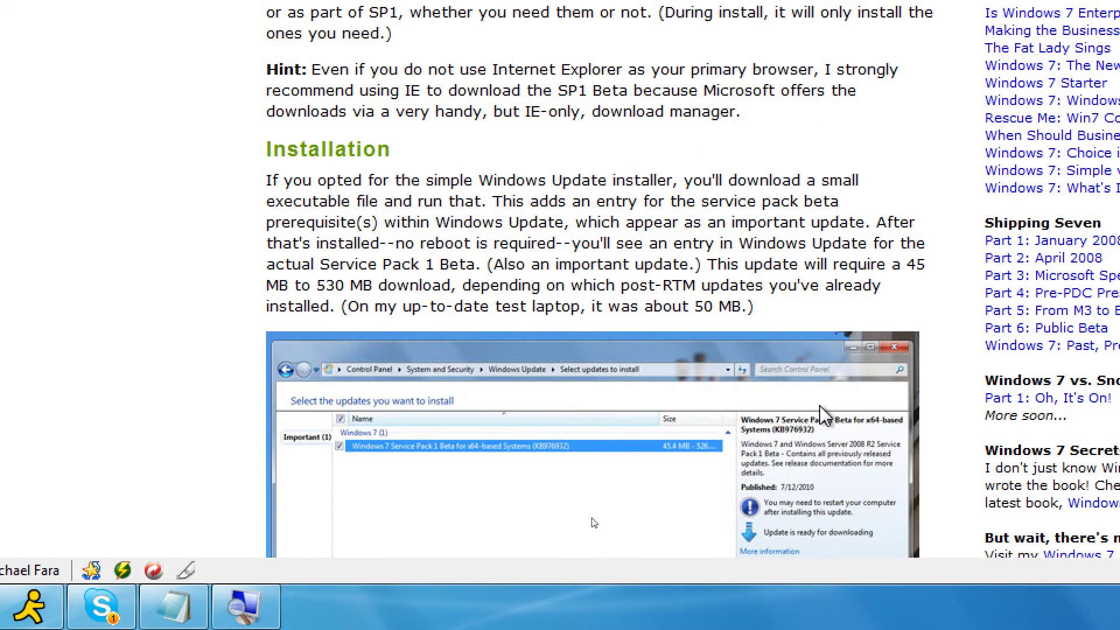
pyautogui.scroll(10, 823, 416)
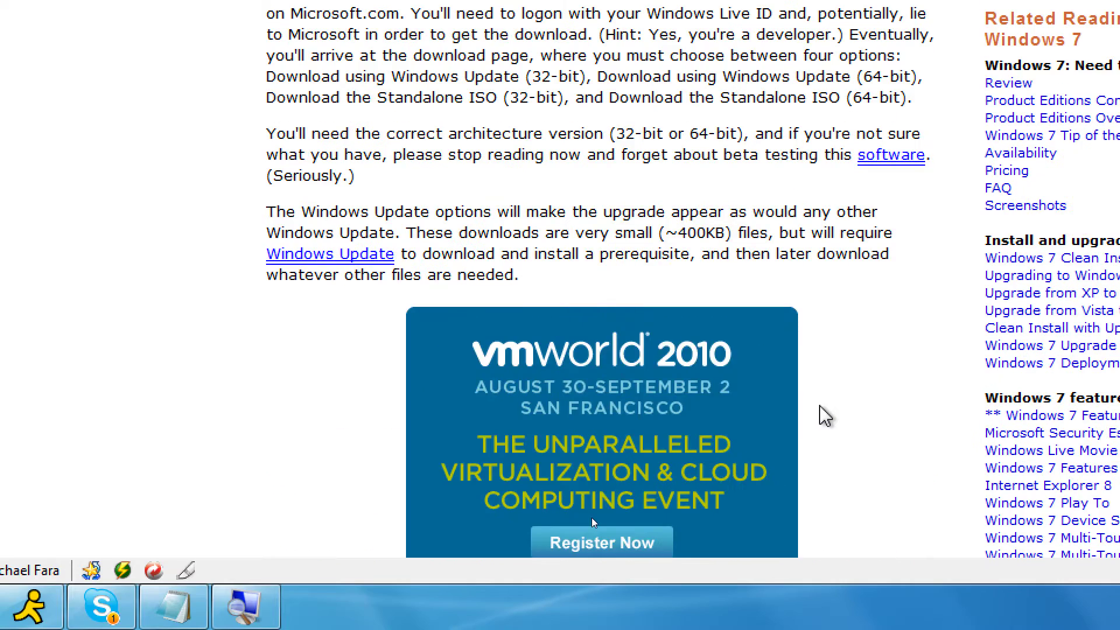
pyautogui.scroll(-20, 825, 415)
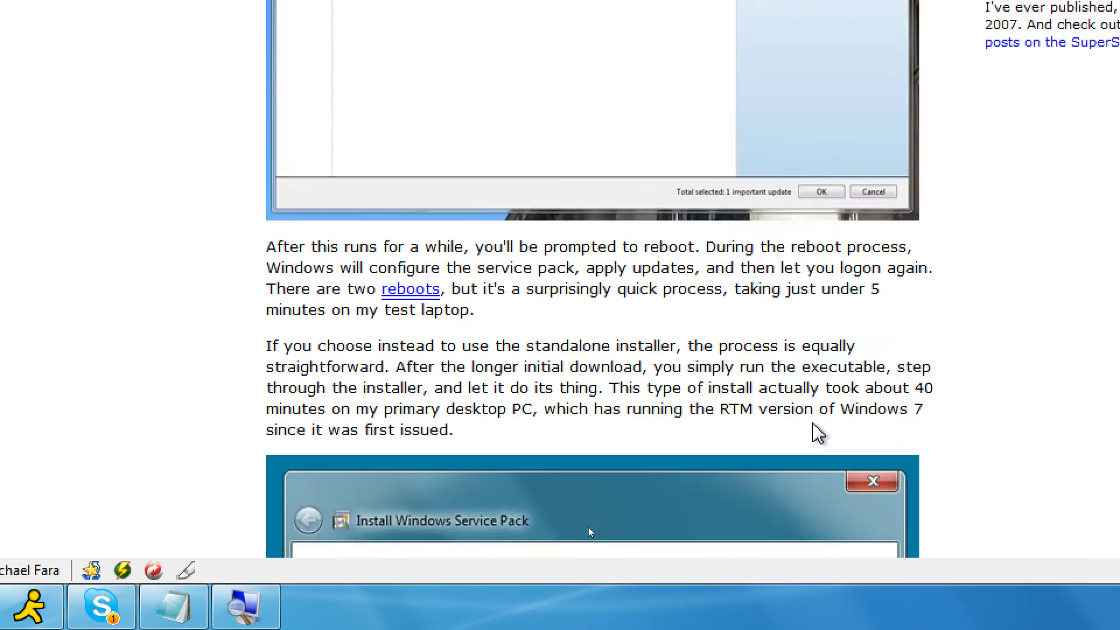
pyautogui.scroll(-20, 816, 439)
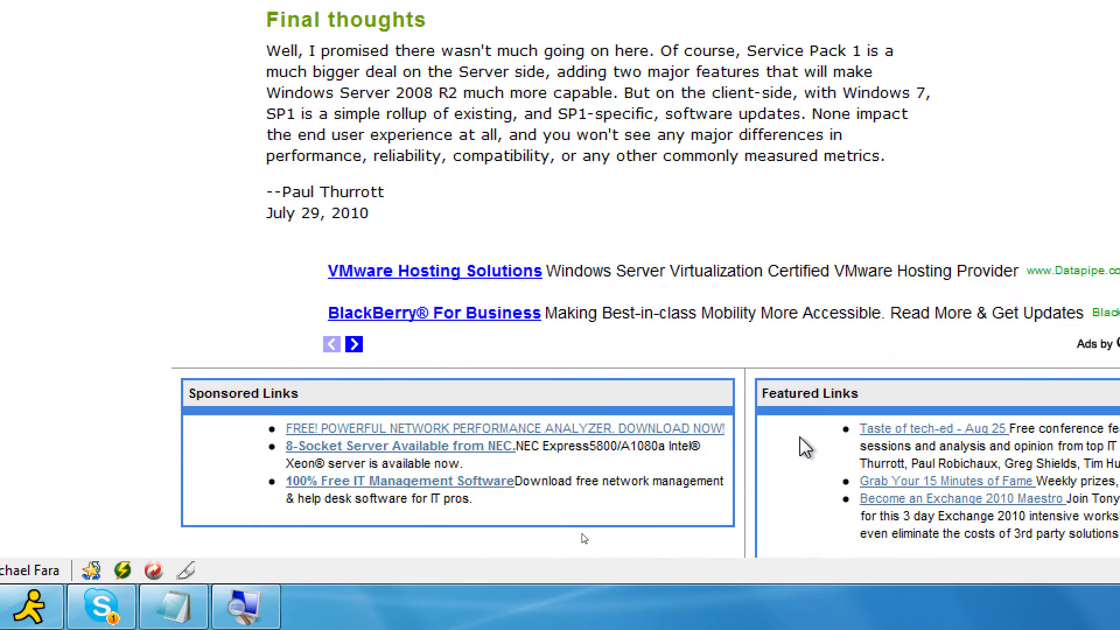
pyautogui.scroll(15, 807, 445)
pyautogui.scroll(10, 807, 447)
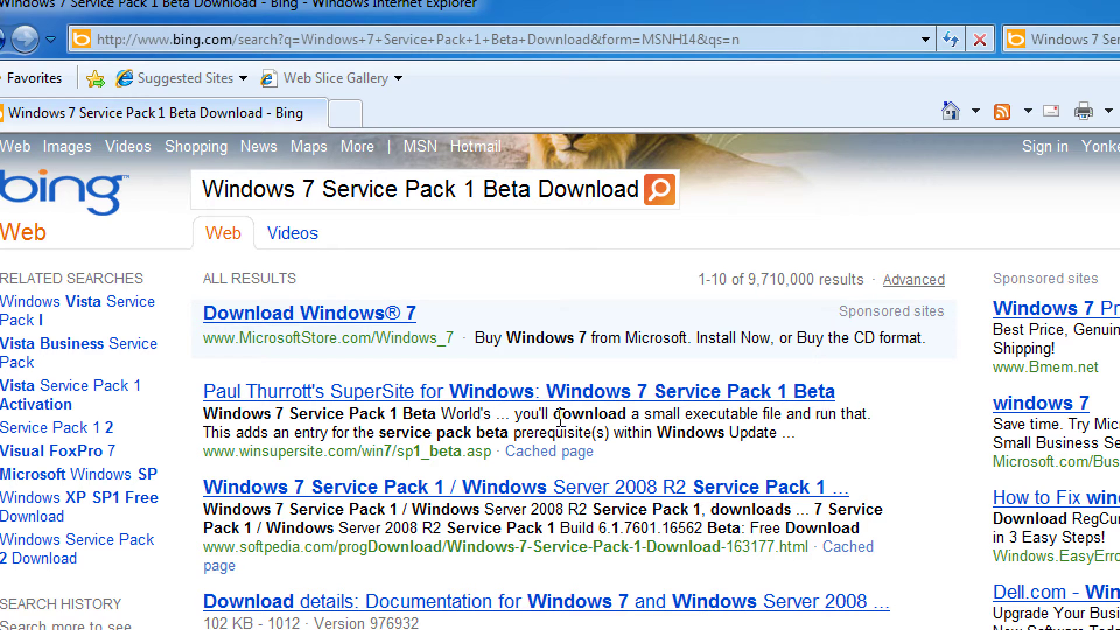
# From the Bing results for "Windows 7 Service Pack 1 Beta Download", open Microsoft's download details page for the Service Pack 1 Beta.
pyautogui.scroll(-2, 567, 408)
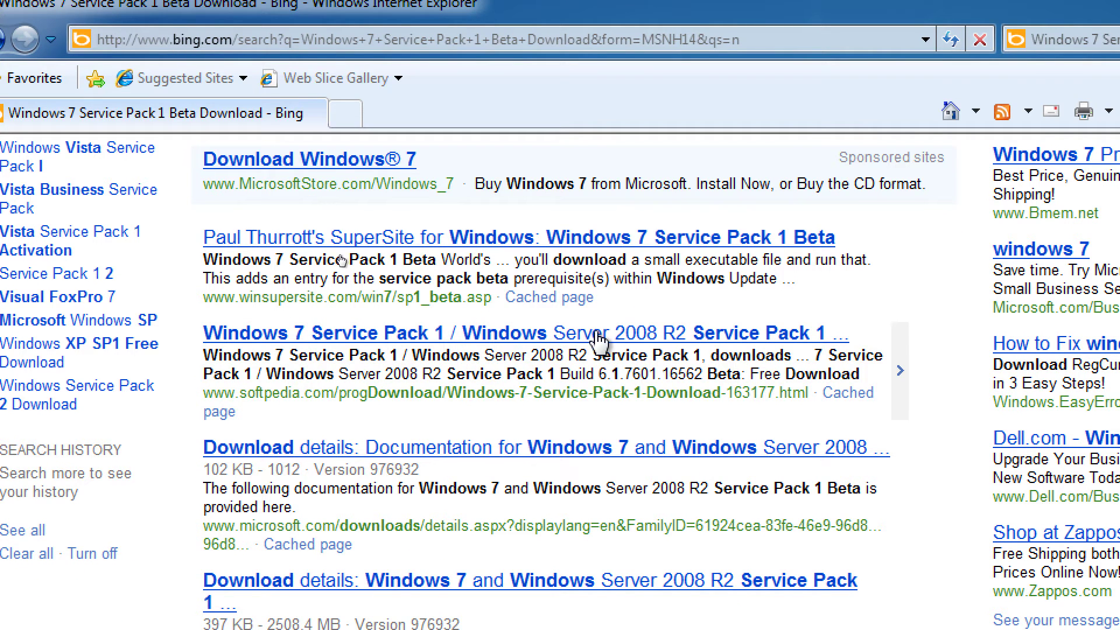
pyautogui.scroll(-1, 599, 339)
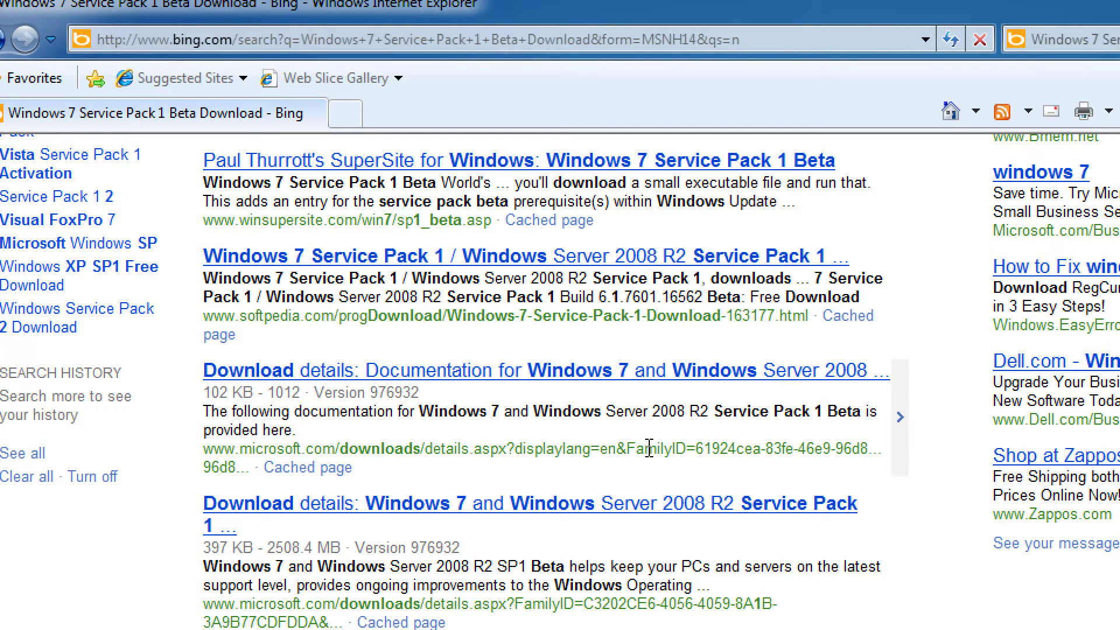
pyautogui.scroll(-1, 655, 450)
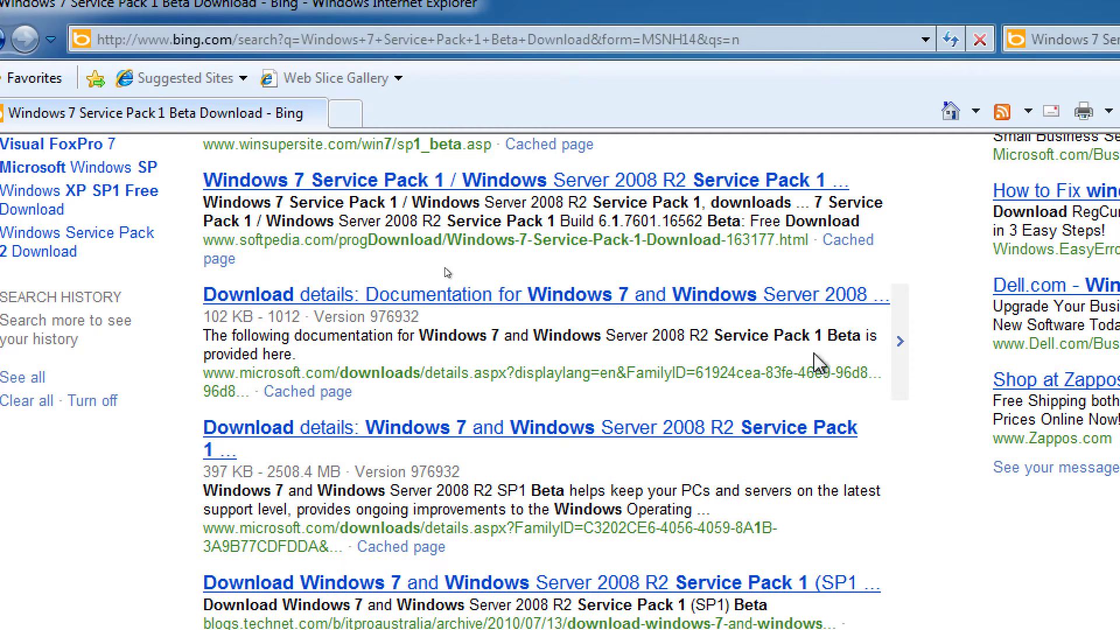
pyautogui.click(664, 432)
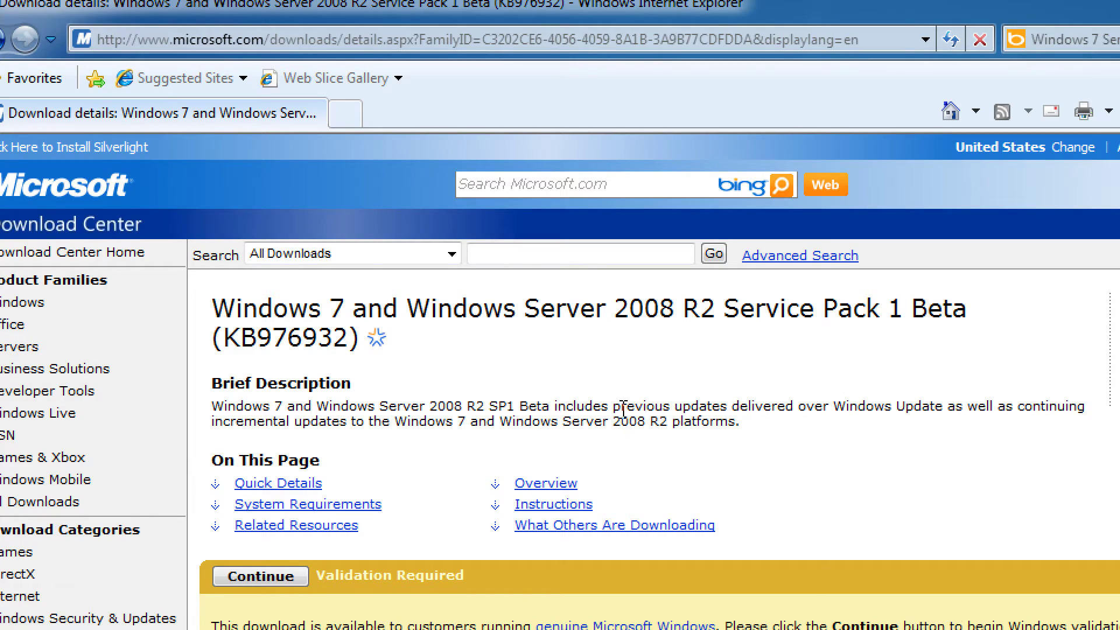
# Examine the download page's validation notice, Quick Details, System Requirements and Instructions, and return to its title.
pyautogui.scroll(-6, 621, 412)
pyautogui.scroll(4, 625, 420)
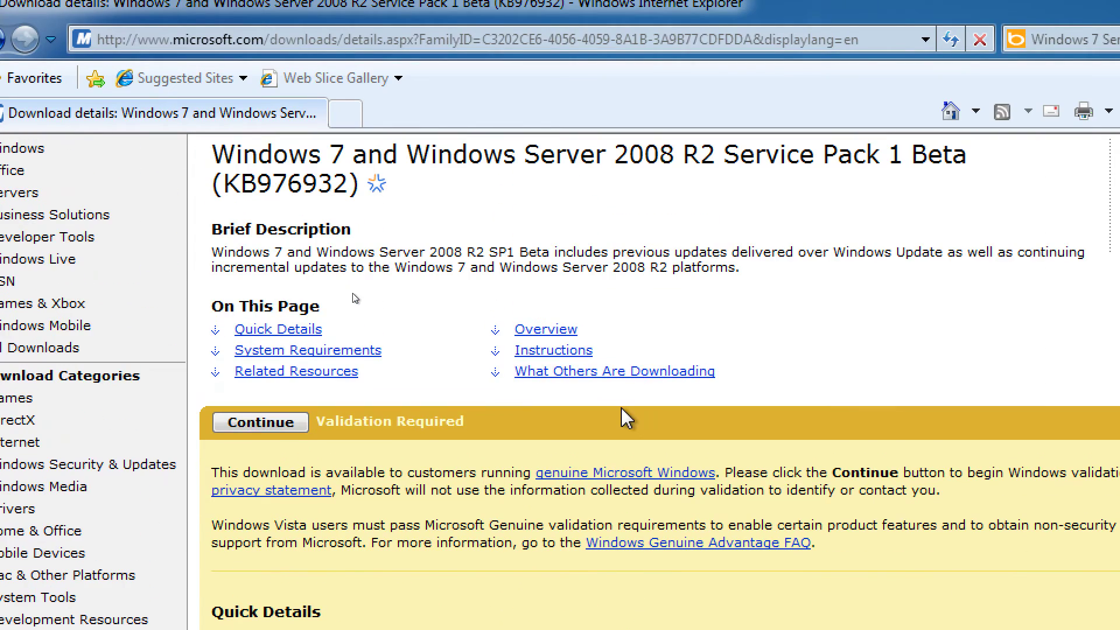
pyautogui.scroll(-8, 626, 418)
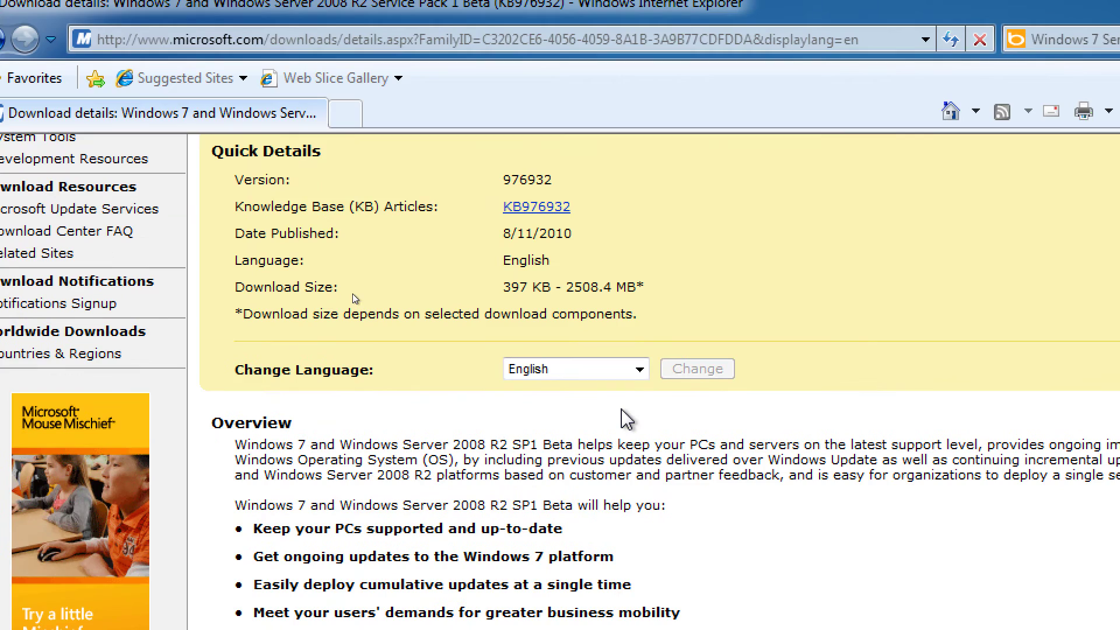
pyautogui.scroll(-9, 622, 412)
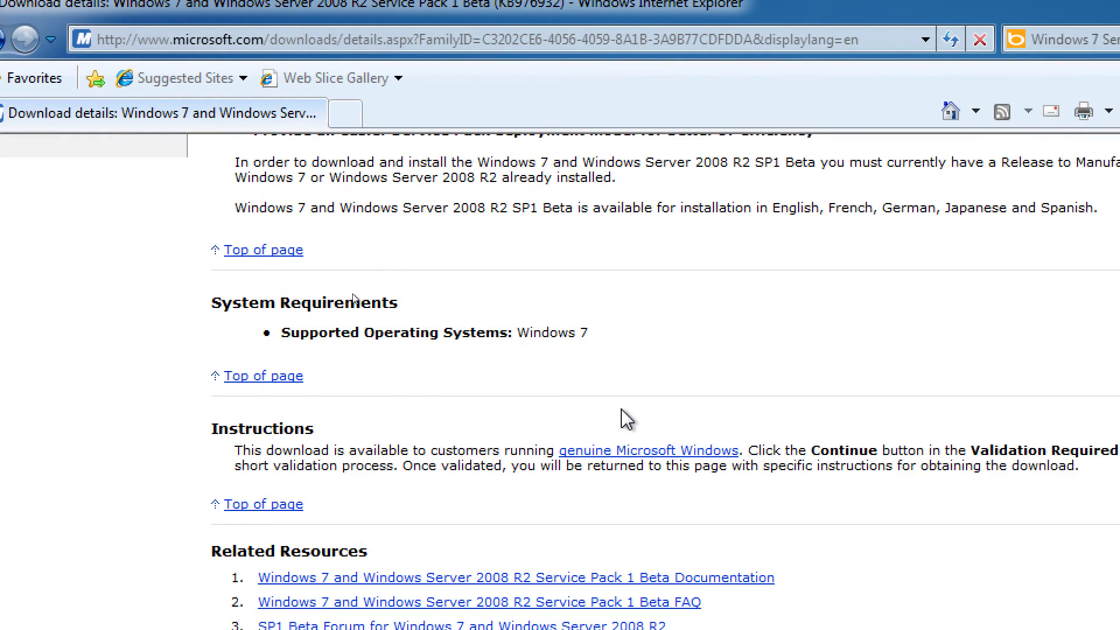
pyautogui.scroll(17, 624, 414)
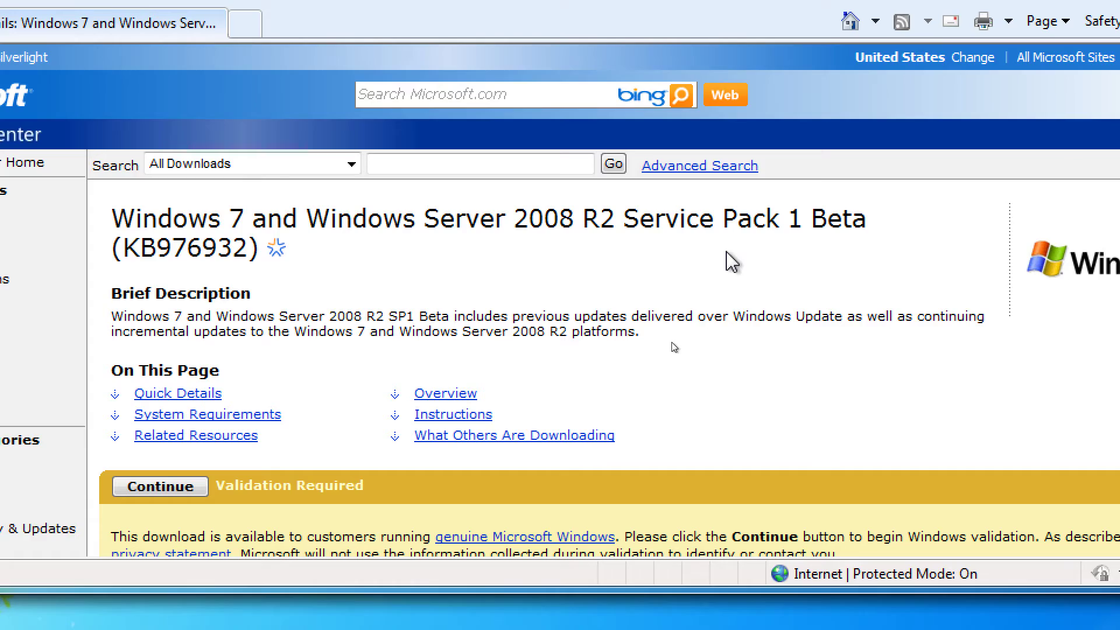
# Review the Overview section's list of SP1 Beta benefits, installation prerequisites and available languages.
pyautogui.scroll(-4, 637, 401)
pyautogui.scroll(-20, 636, 408)
pyautogui.scroll(10, 644, 391)
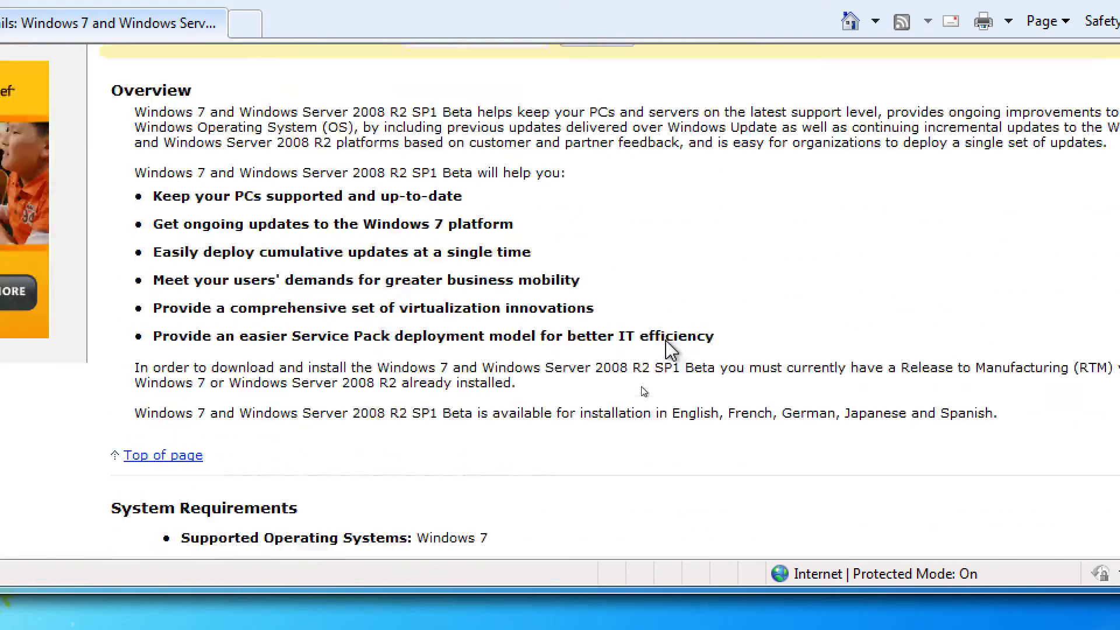
pyautogui.scroll(15, 642, 388)
pyautogui.scroll(-13, 642, 388)
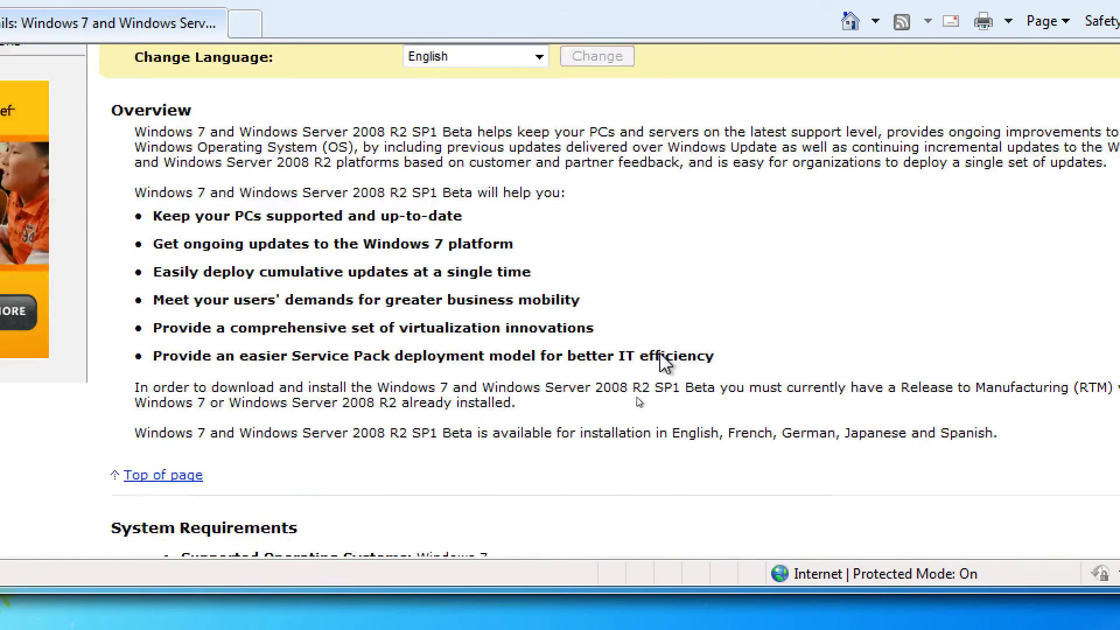
pyautogui.scroll(-6, 661, 355)
pyautogui.scroll(14, 638, 399)
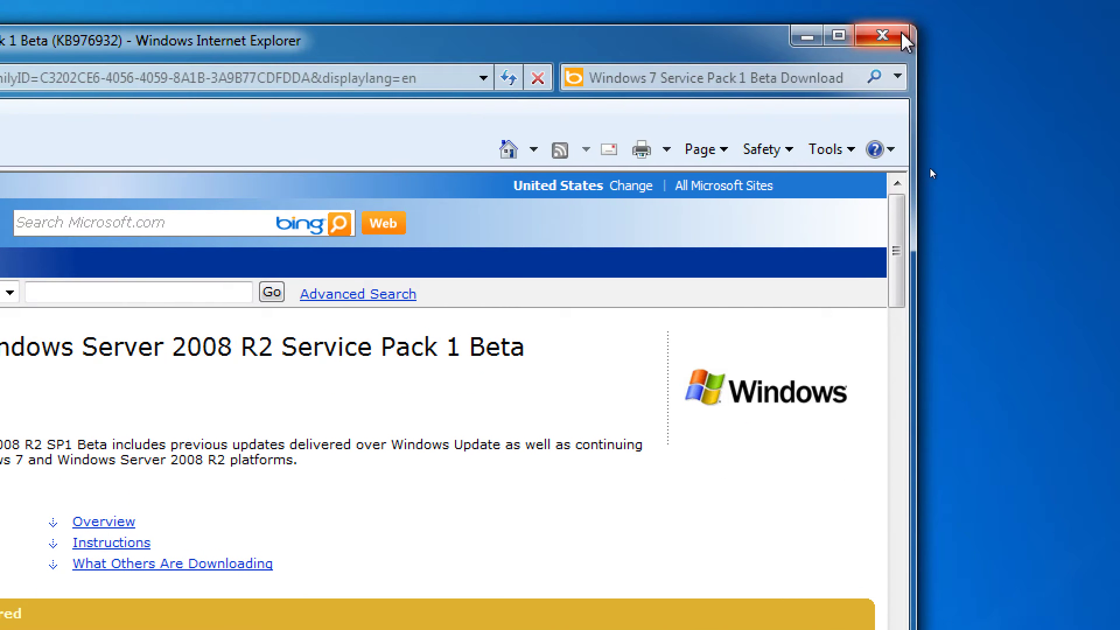
# Close the browser, run the windows6 installer on the desktop with administrator approval, and proceed to the Service Pack 1 license terms.
pyautogui.click(892, 32)
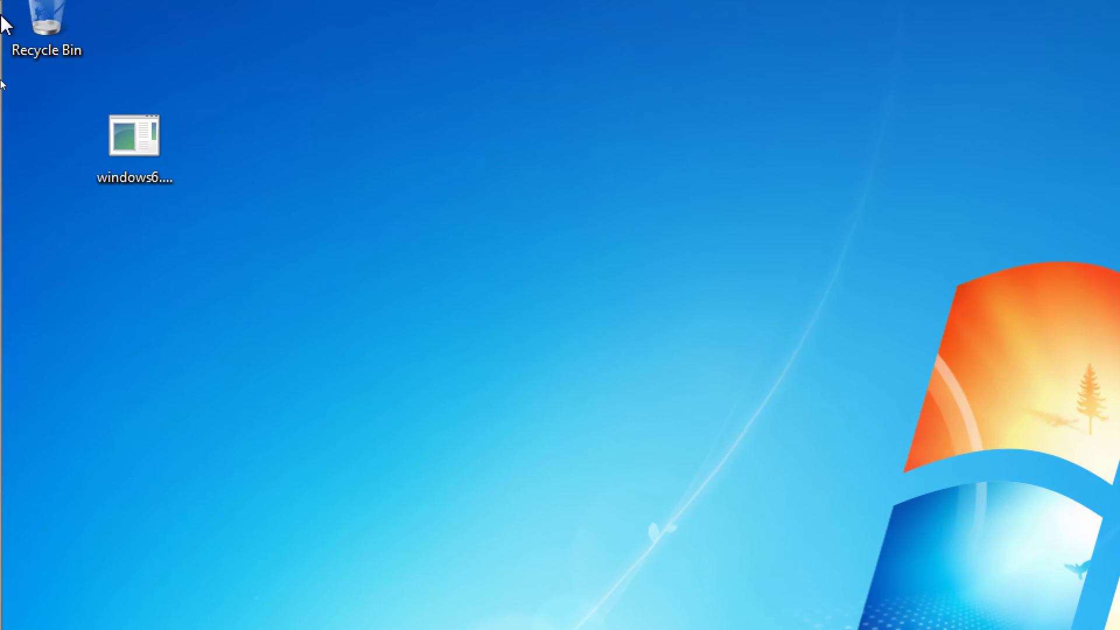
pyautogui.click(153, 165)
pyautogui.doubleClick(153, 165)
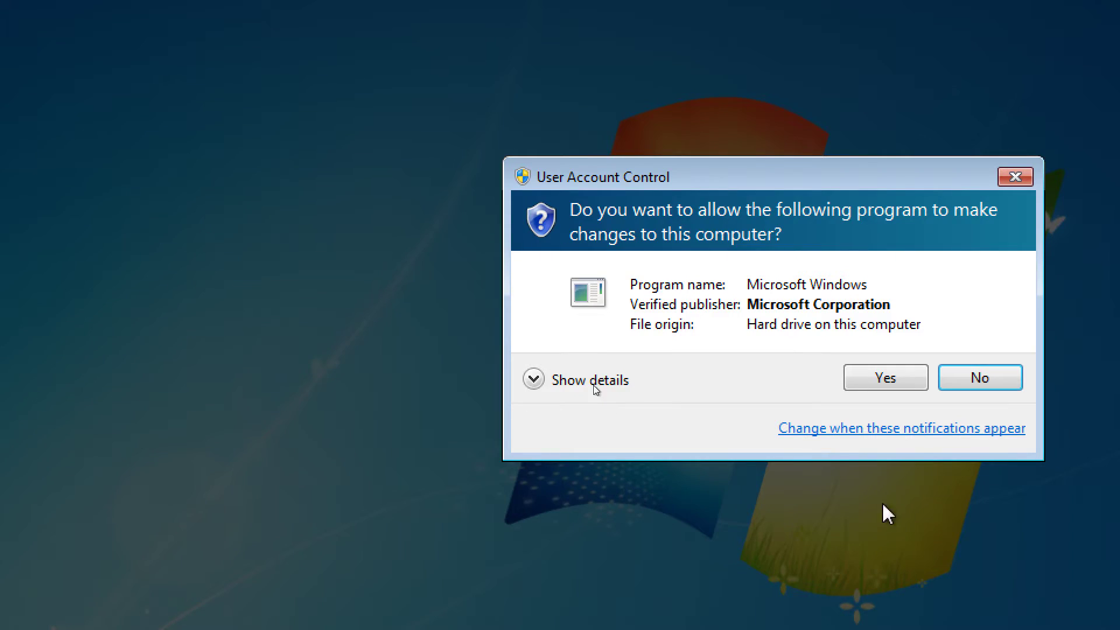
pyautogui.click(888, 381)
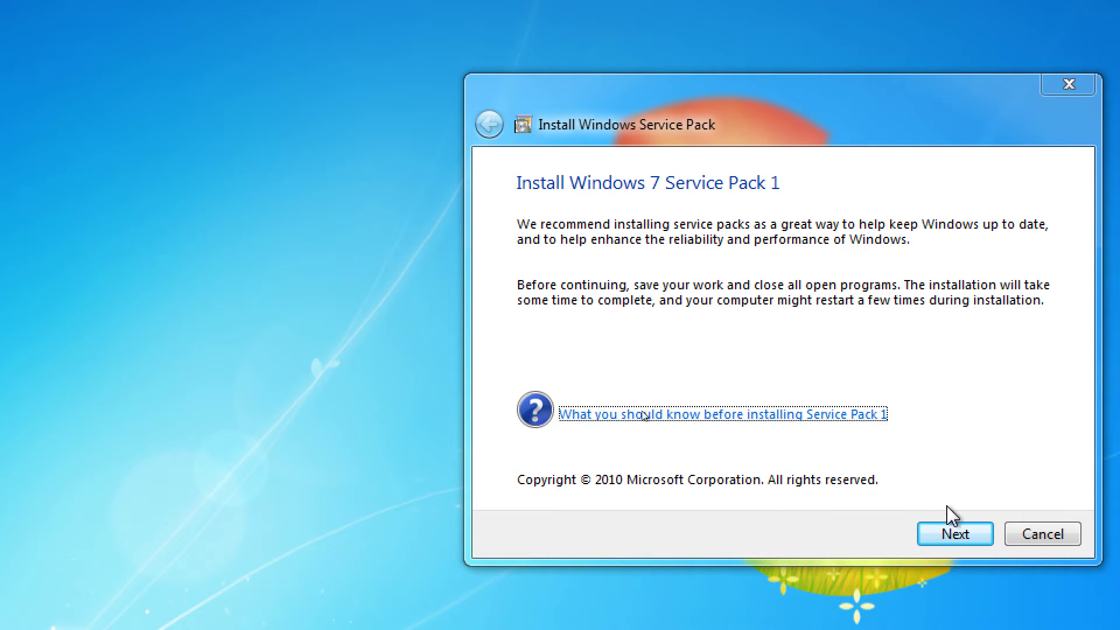
pyautogui.click(949, 535)
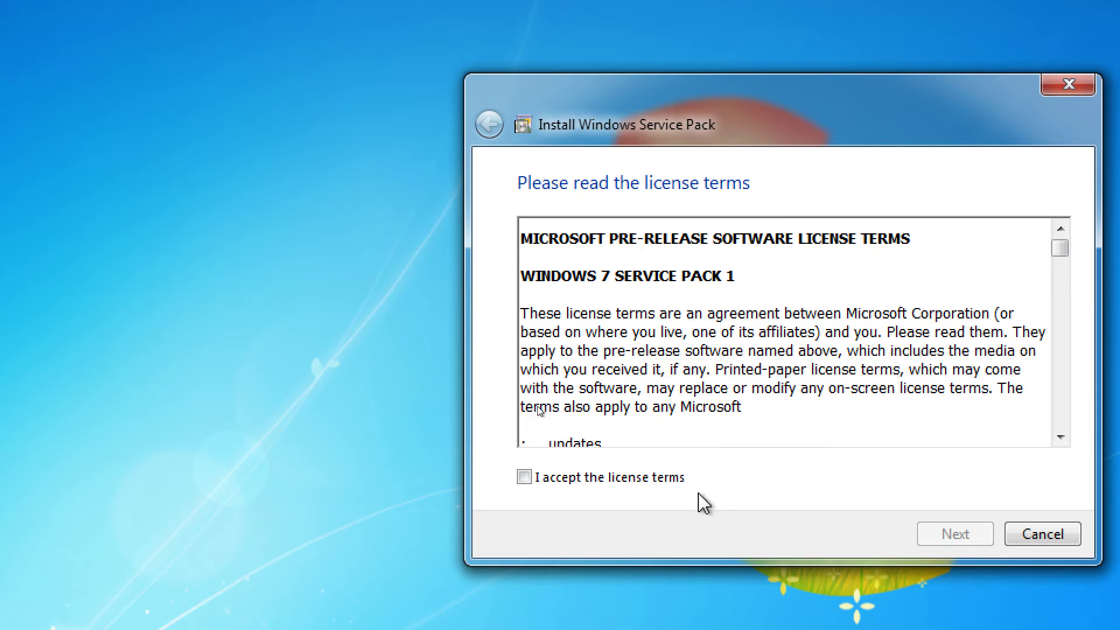
# Accept the pre-release license terms and start installing Windows 7 Service Pack 1 with automatic restart enabled.
pyautogui.click(651, 478)
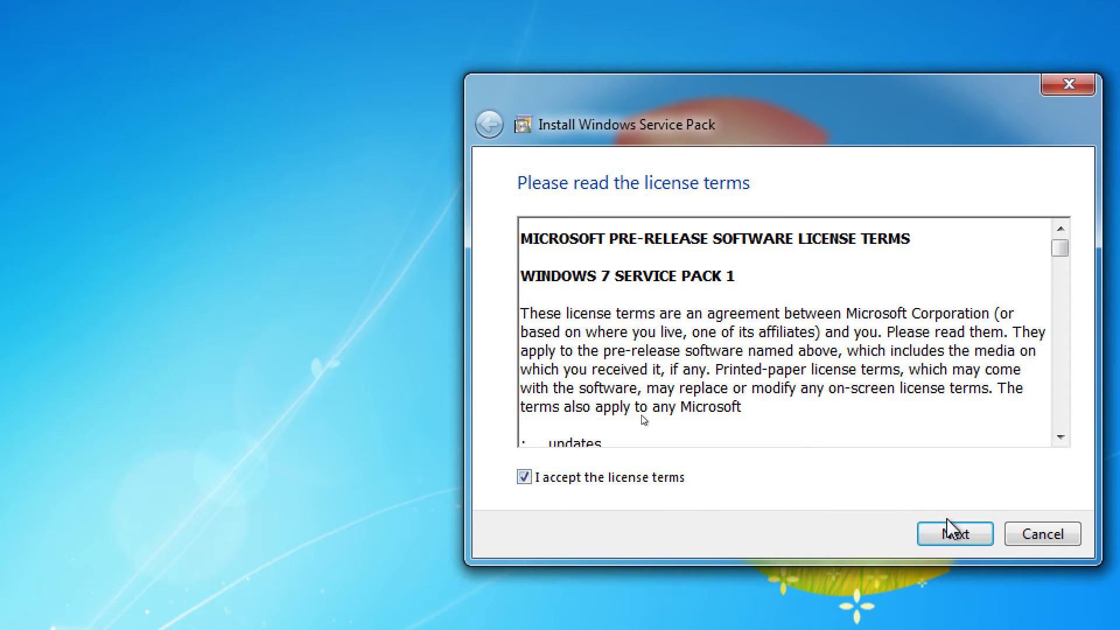
pyautogui.click(950, 532)
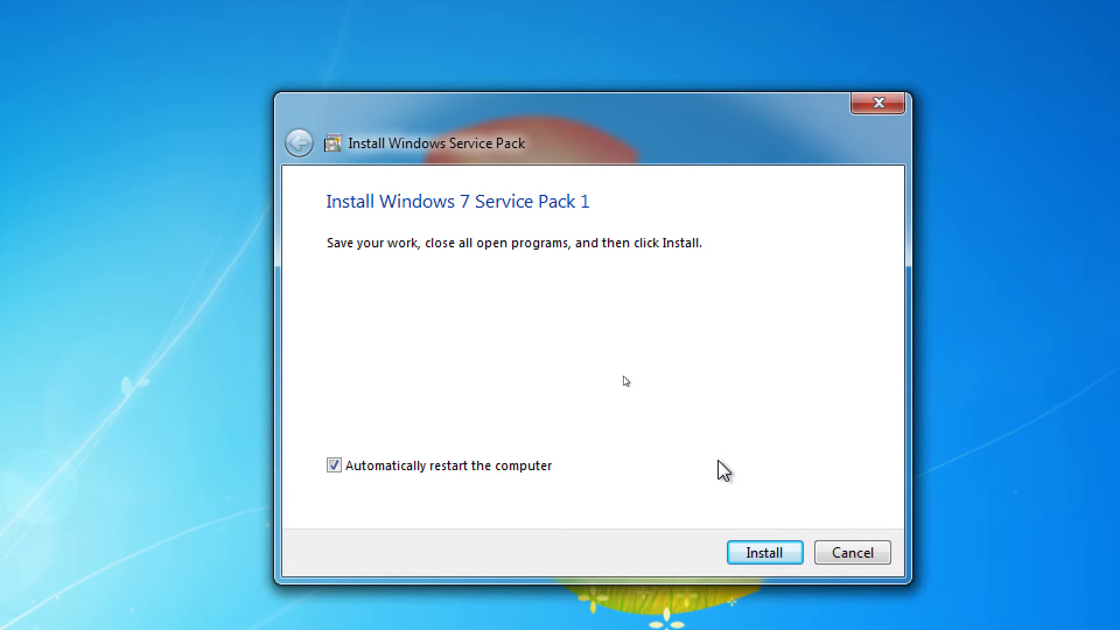
pyautogui.click(779, 551)
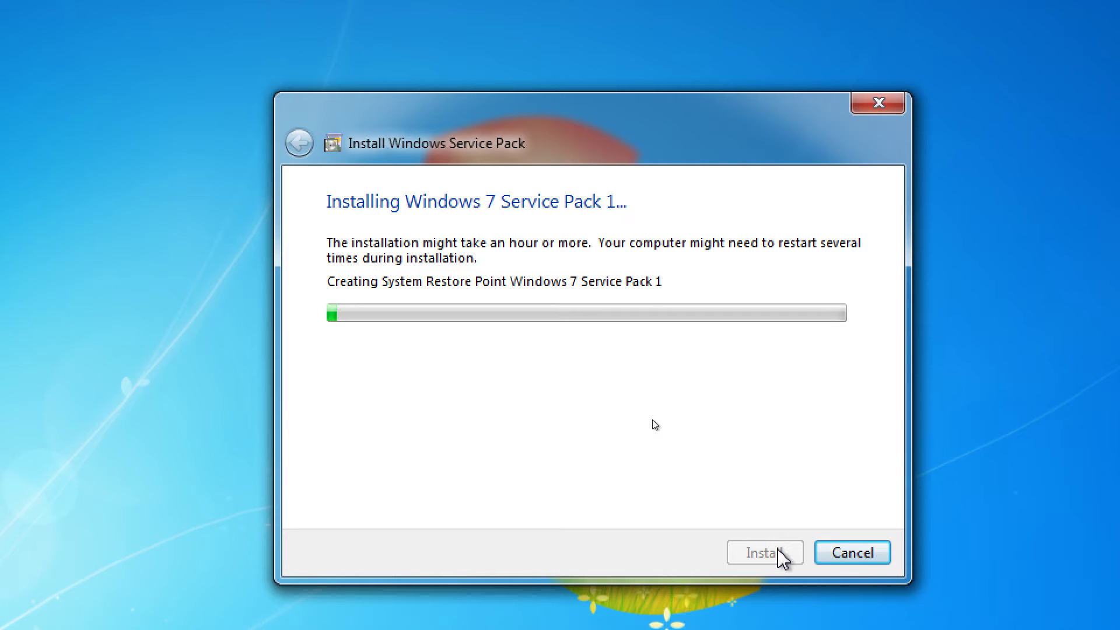
pyautogui.hotkey('alt', 'Tab')
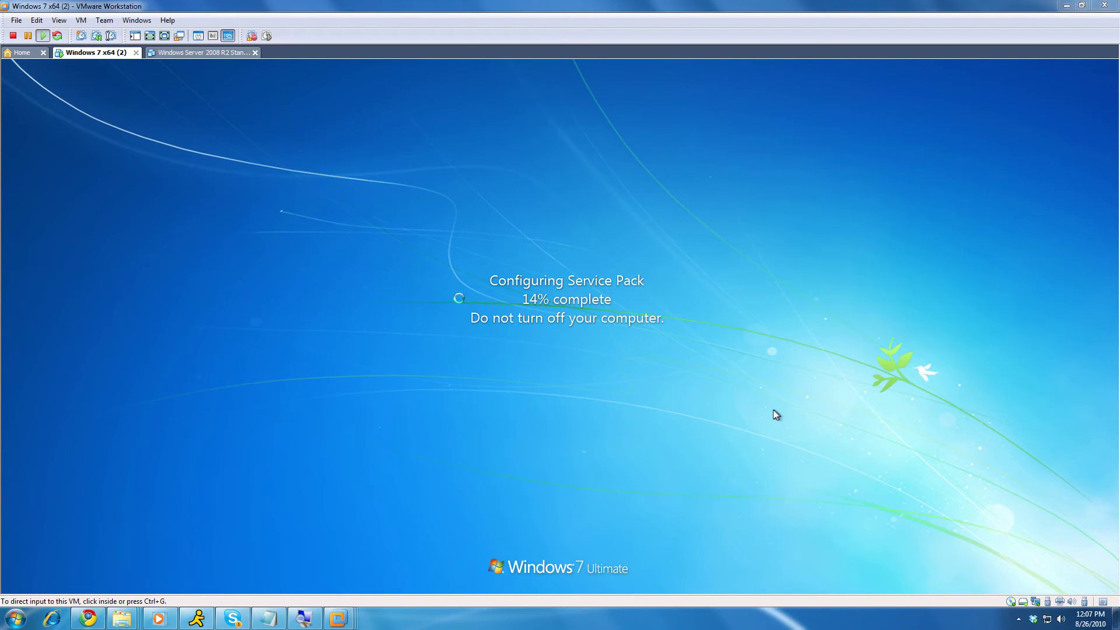
pyautogui.click(658, 343)
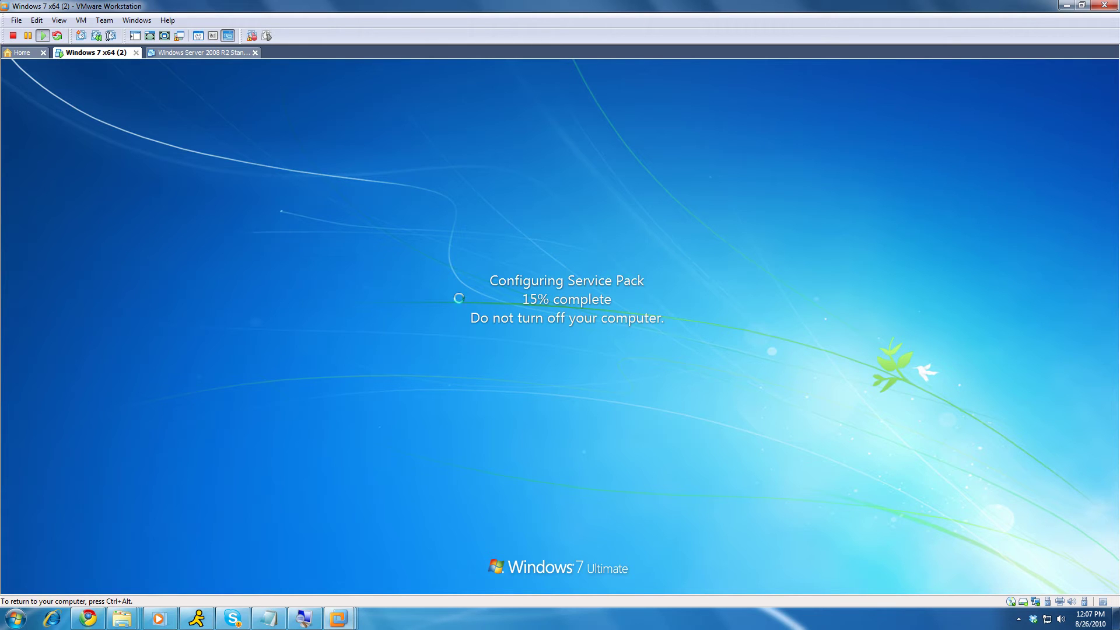
pyautogui.hotkey('ctrl', 'alt')
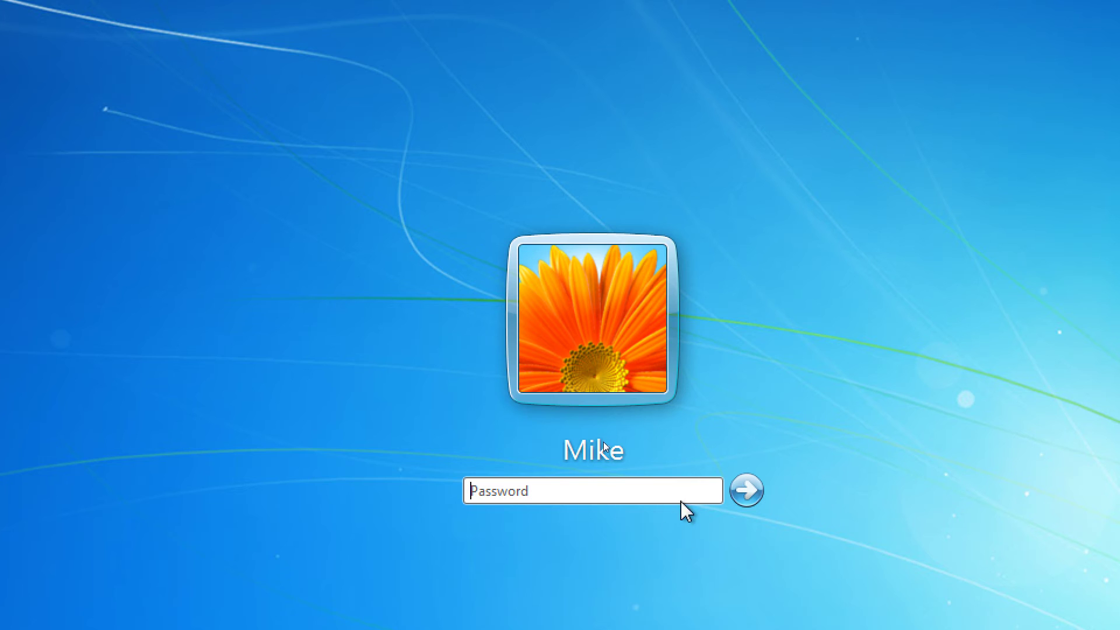
# Log in to the virtual machine with the account password and dismiss the Service Pack 1 completion window.
pyautogui.write('••')
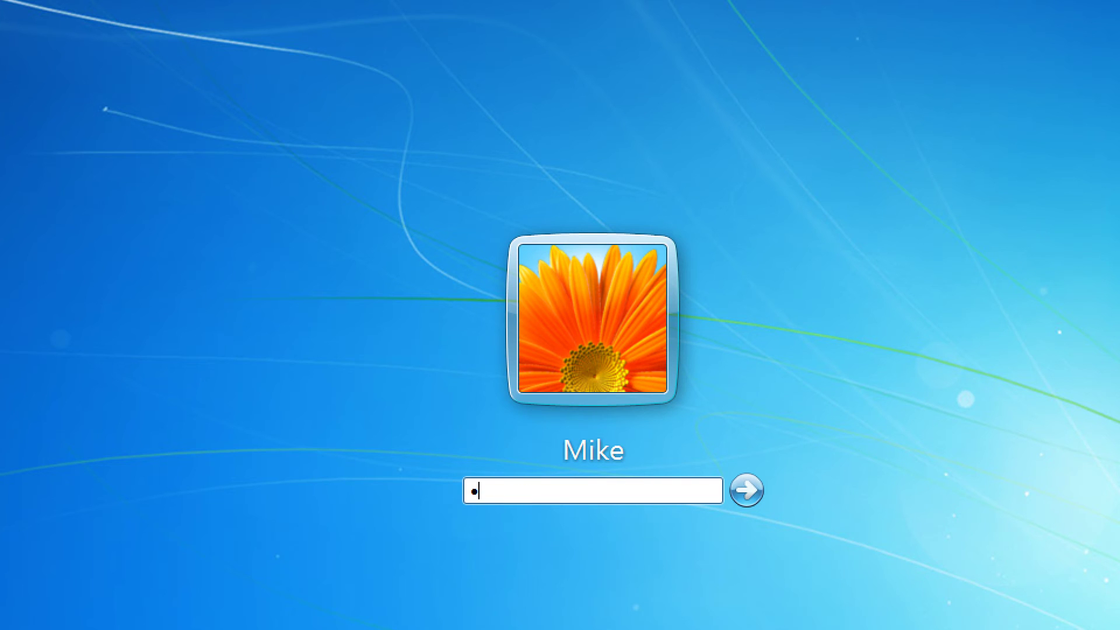
pyautogui.press('Return')
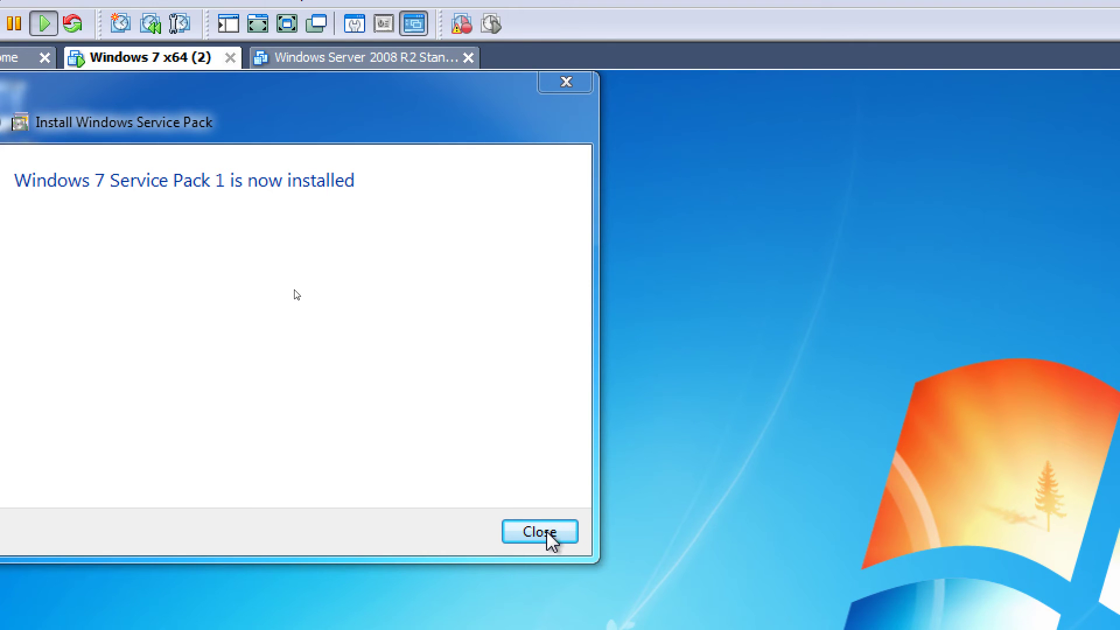
pyautogui.click(551, 532)
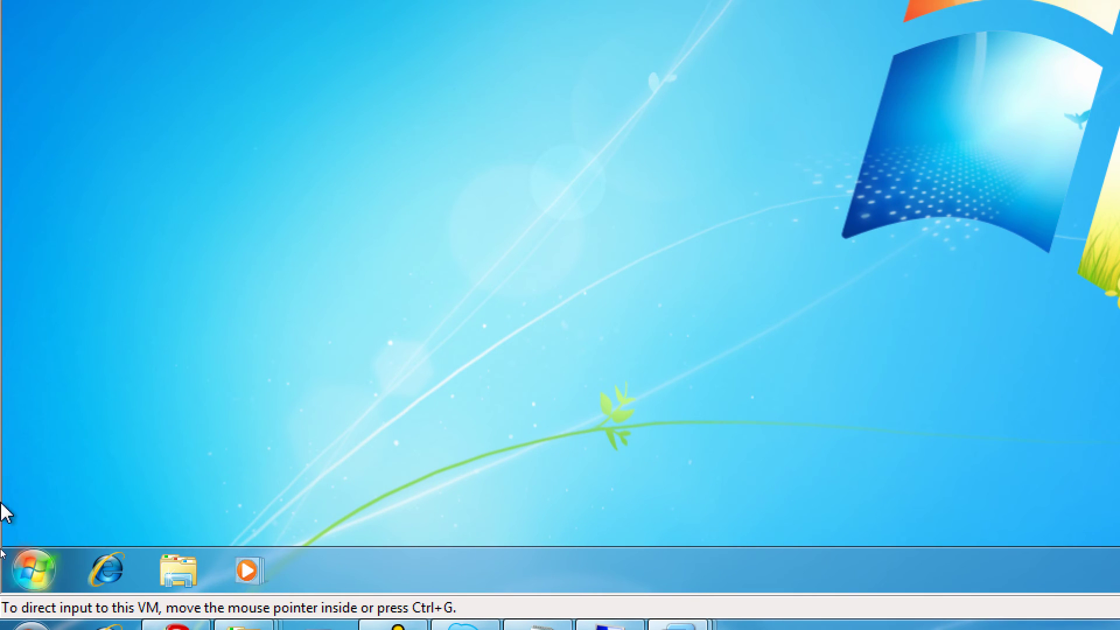
pyautogui.click(33, 570)
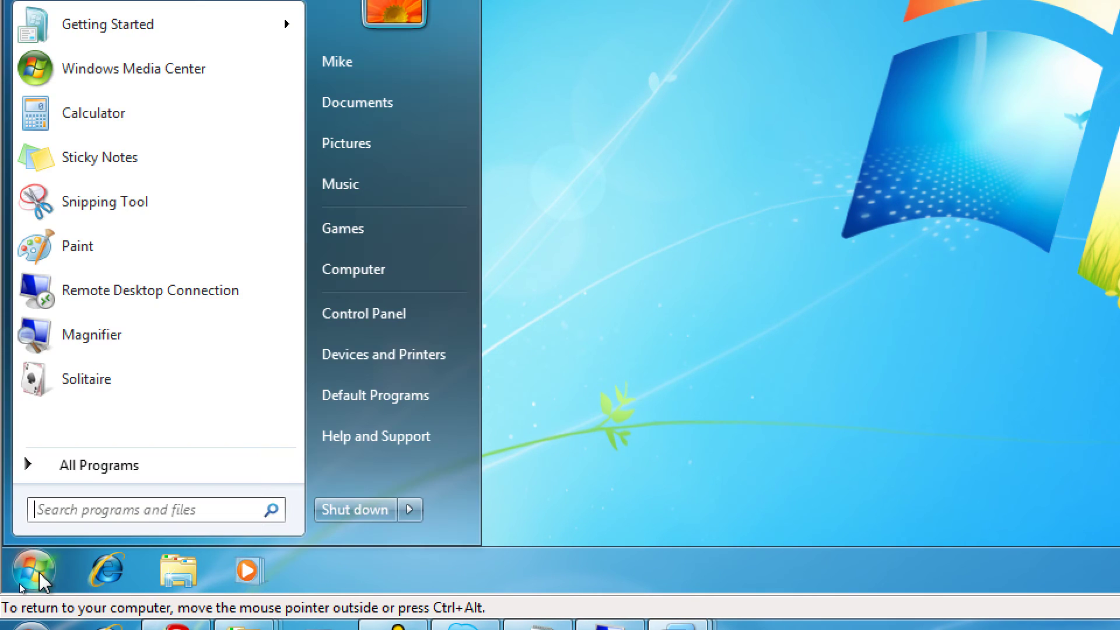
pyautogui.click(357, 316)
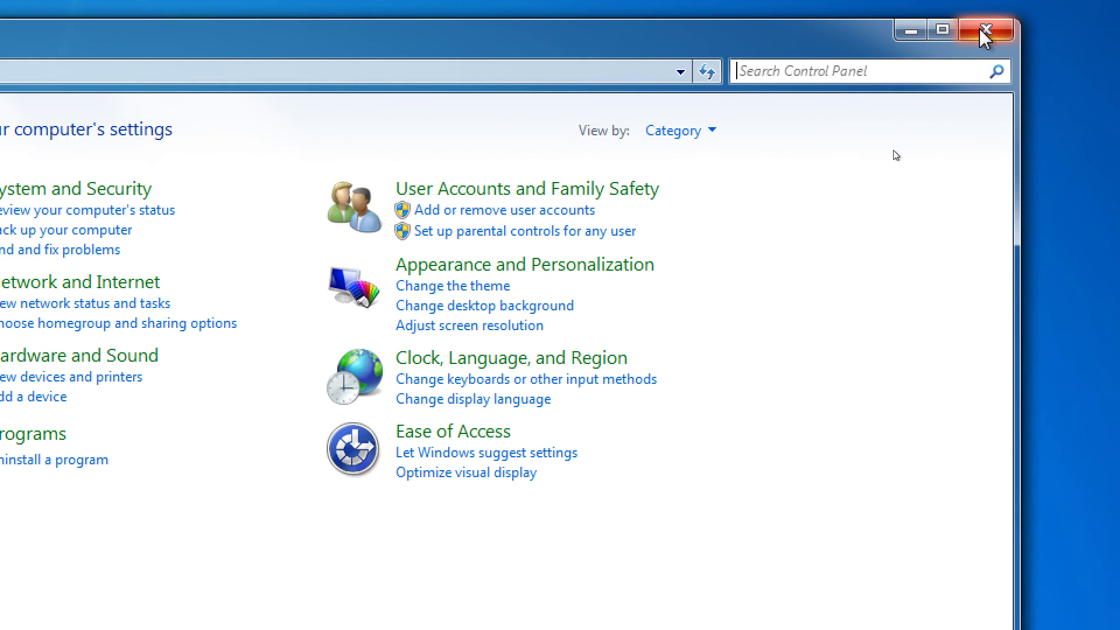
pyautogui.click(984, 31)
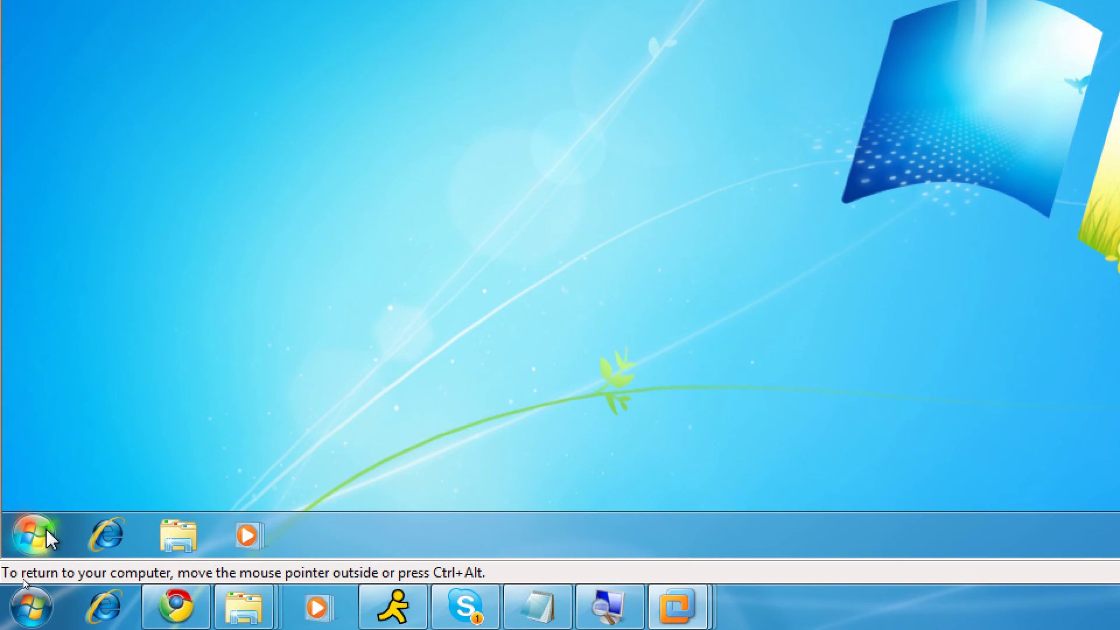
# Try to bring up the Windows version details by running "aboutver".
pyautogui.click(47, 528)
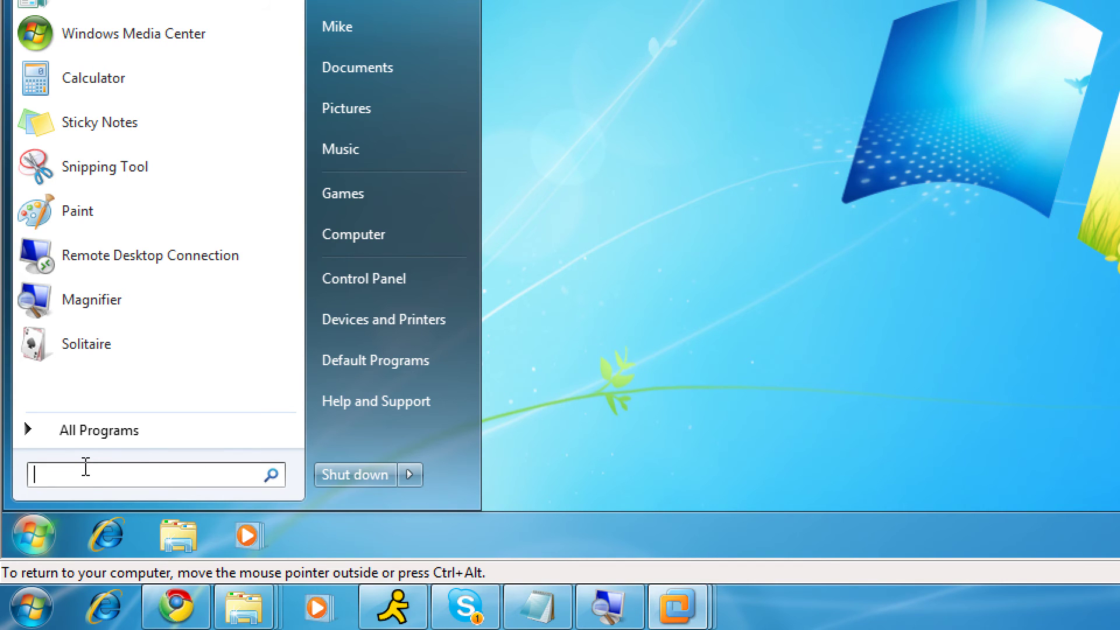
pyautogui.write('aboutver')
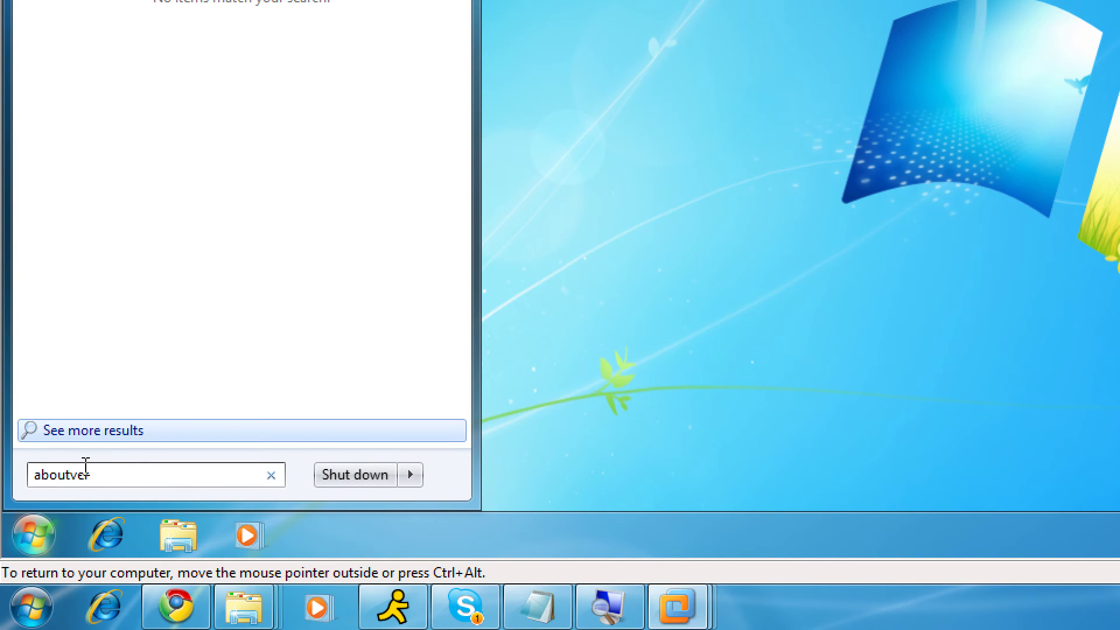
pyautogui.press('Return')
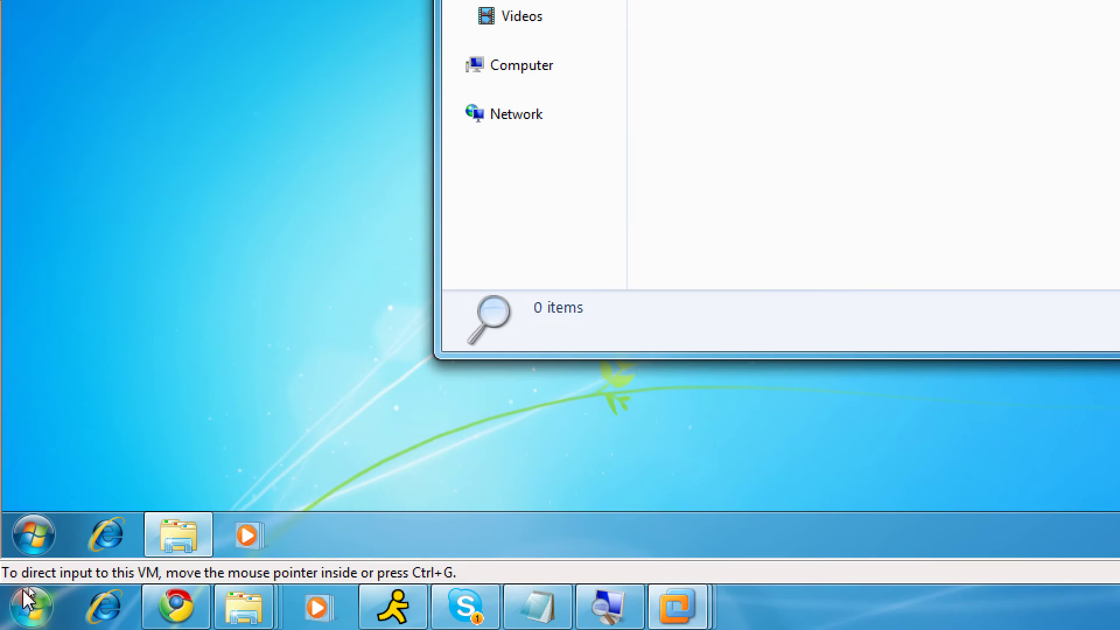
# Run winver, examine the version and build line in About Windows up close, and close the leftover search results window.
pyautogui.click(44, 530)
pyautogui.write('winver')
pyautogui.press('Return')
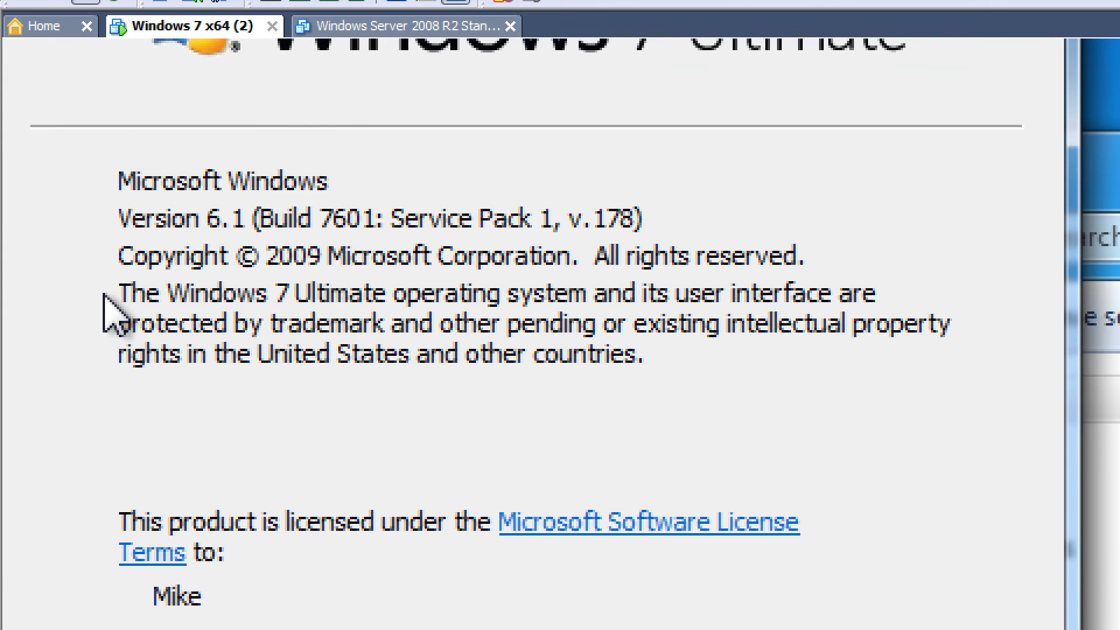
pyautogui.press('super+plus')
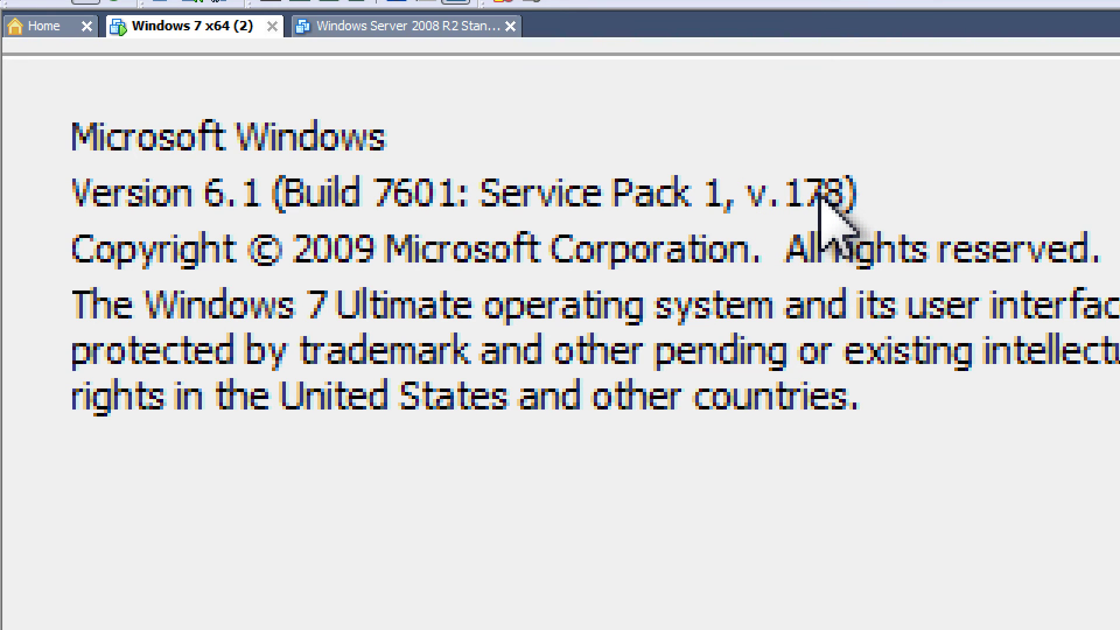
pyautogui.press('super+minus')
pyautogui.press('super+minus')
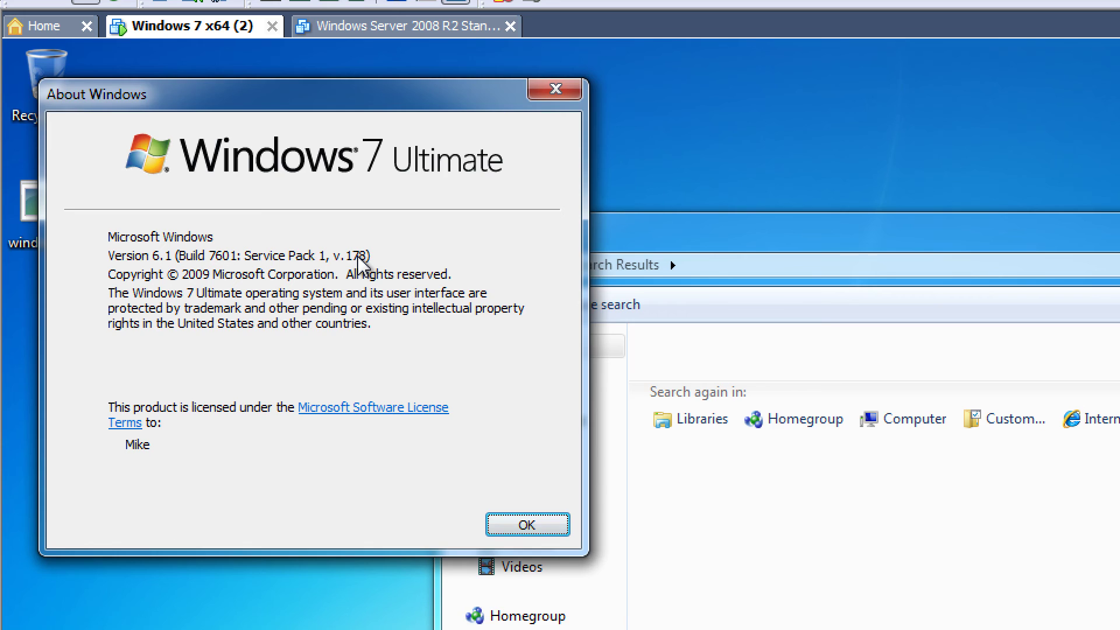
pyautogui.press('super+plus')
pyautogui.press('super+minus')
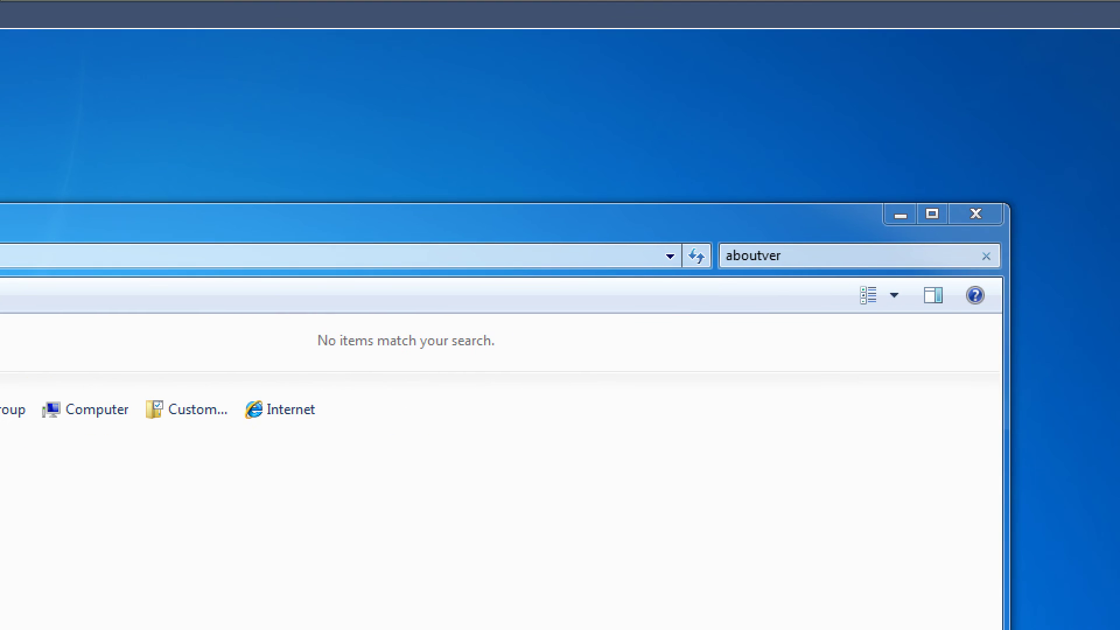
pyautogui.click(974, 216)
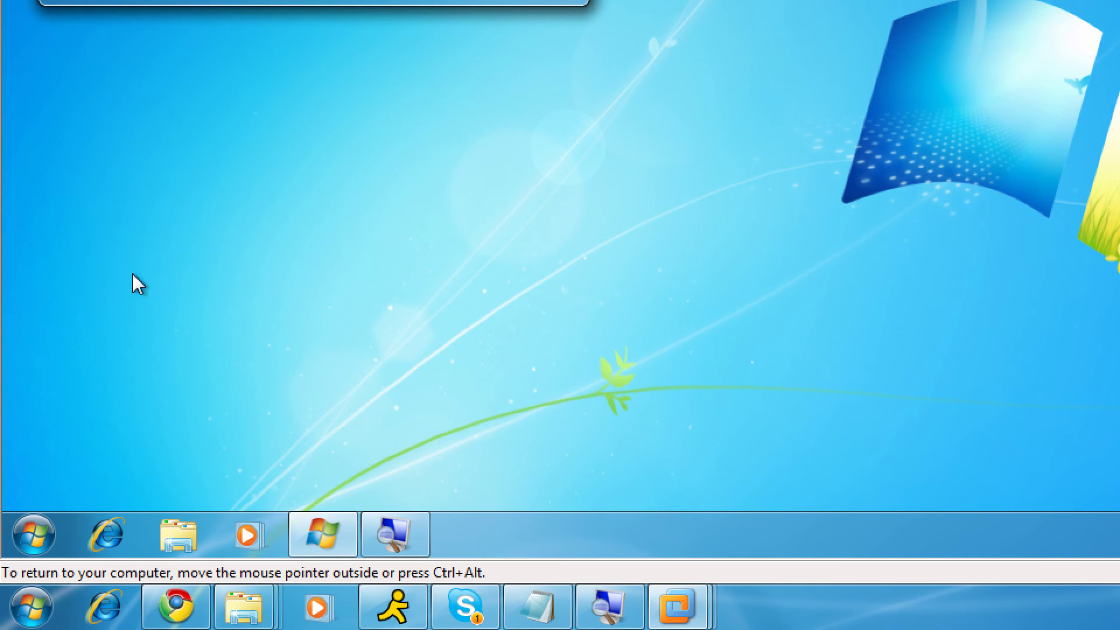
# Search for "system information", open System Information, and examine the System Summary through the Hardware Abstraction Layer entry.
pyautogui.click(44, 536)
pyautogui.click(69, 479)
pyautogui.write('sys')
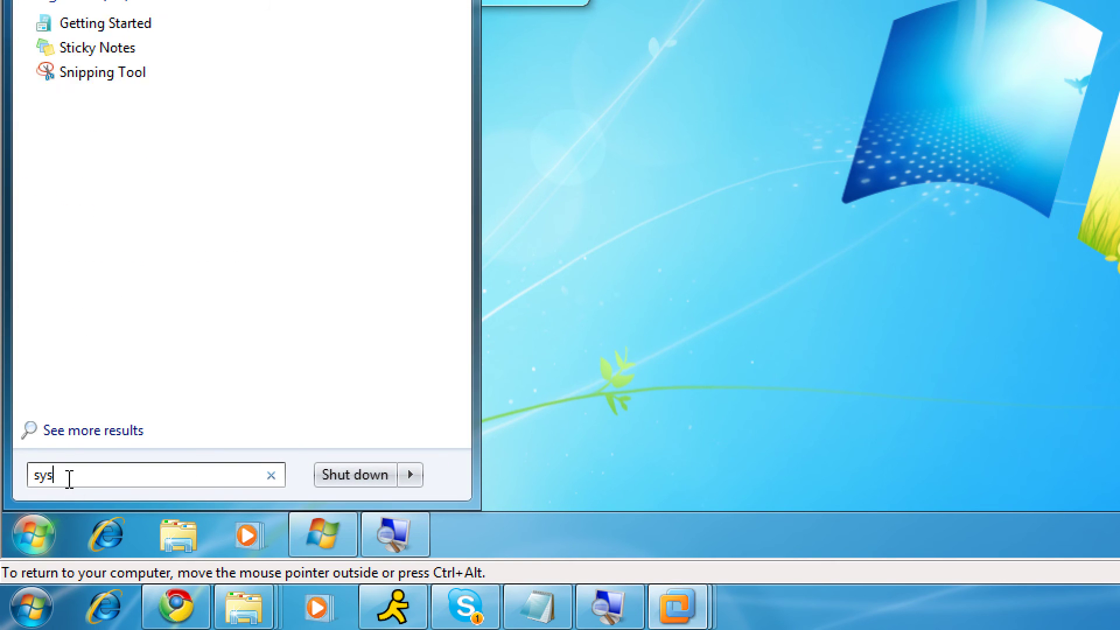
pyautogui.write('tem information')
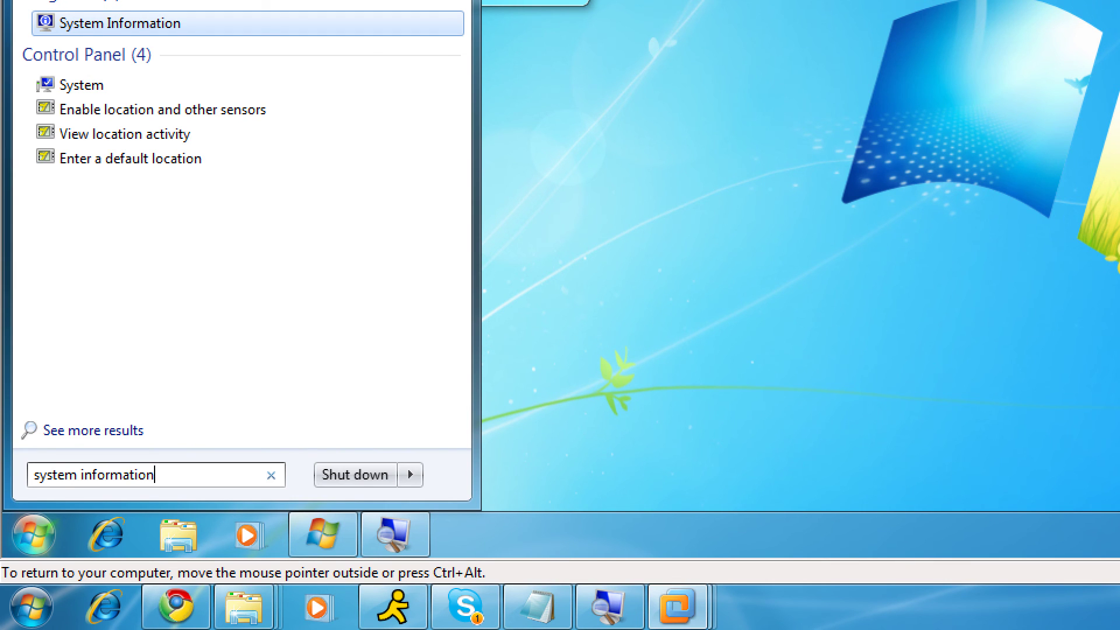
pyautogui.press('Return')
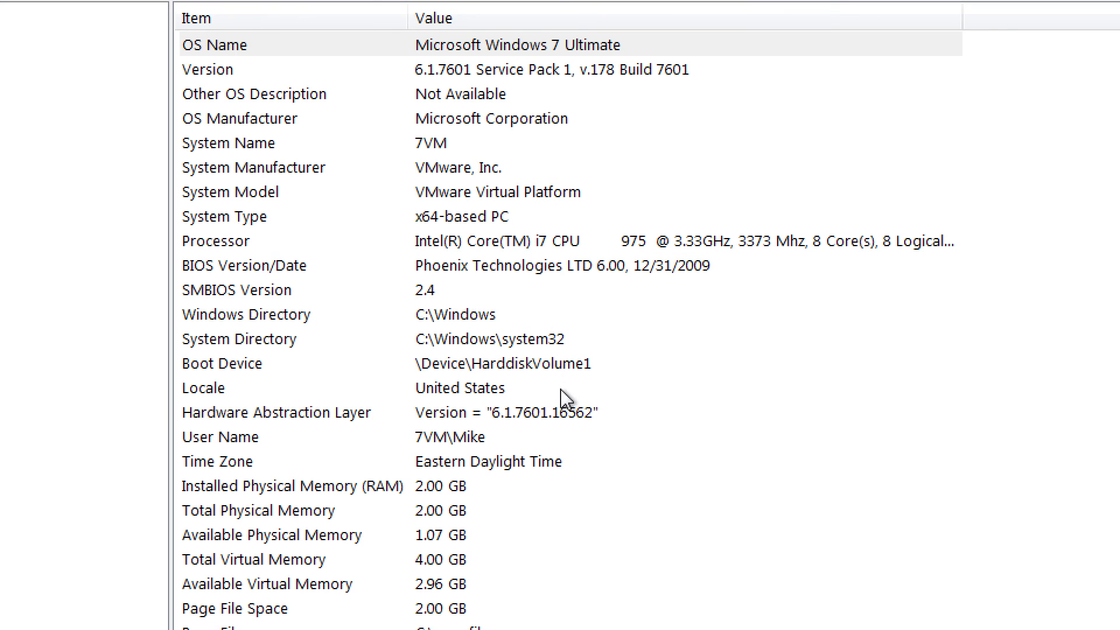
pyautogui.click(582, 423)
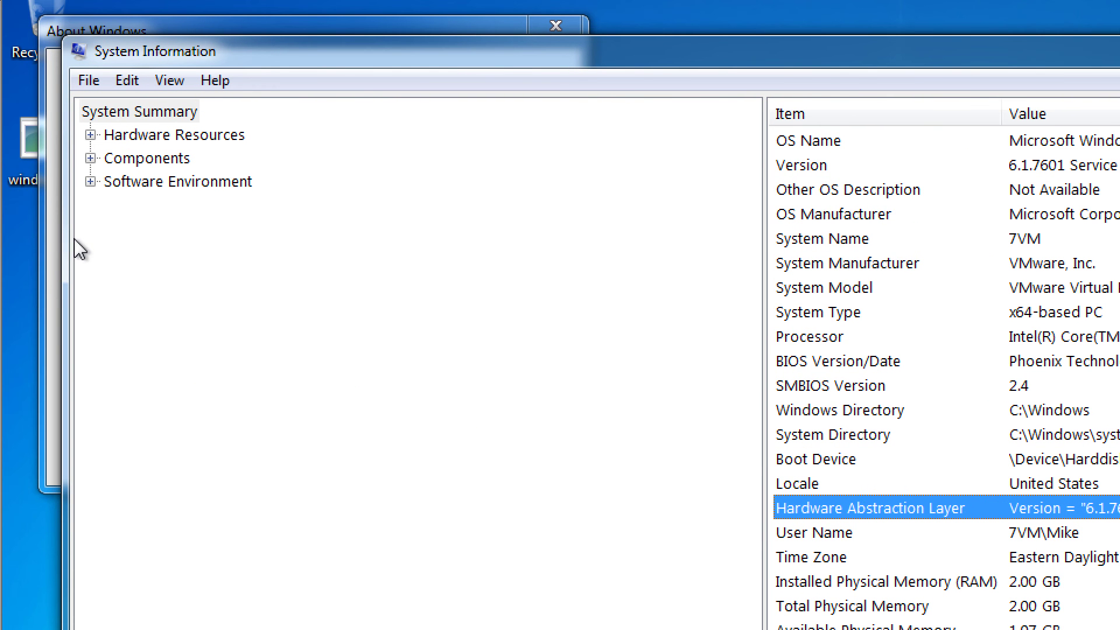
# Expand Hardware Resources and Components in System Information, and close it together with the About Windows dialog.
pyautogui.click(91, 135)
pyautogui.click(91, 299)
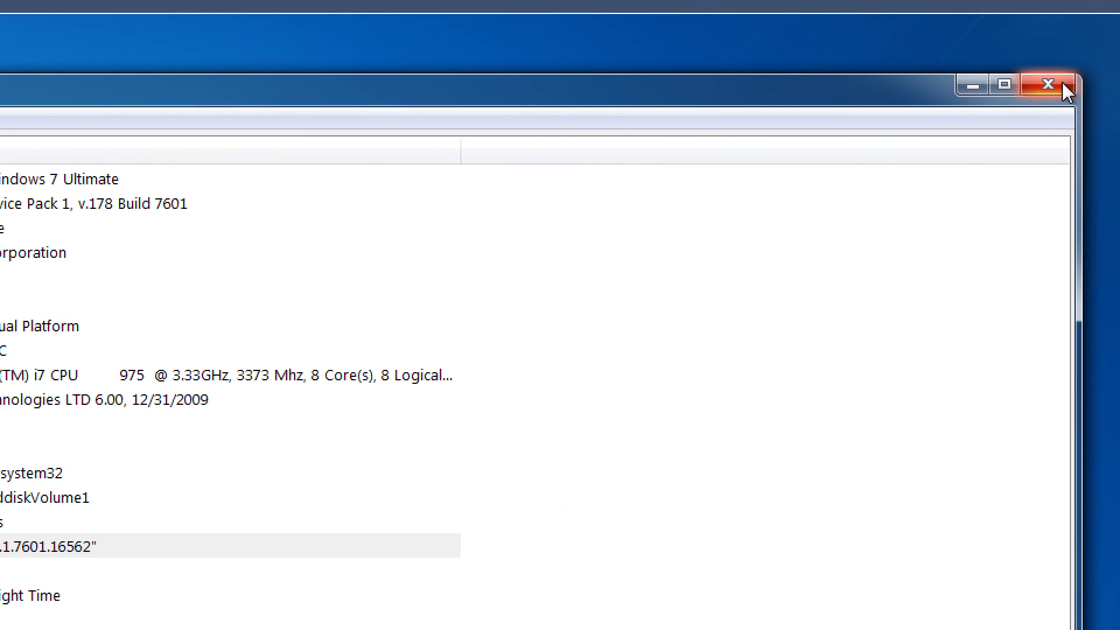
pyautogui.click(1049, 85)
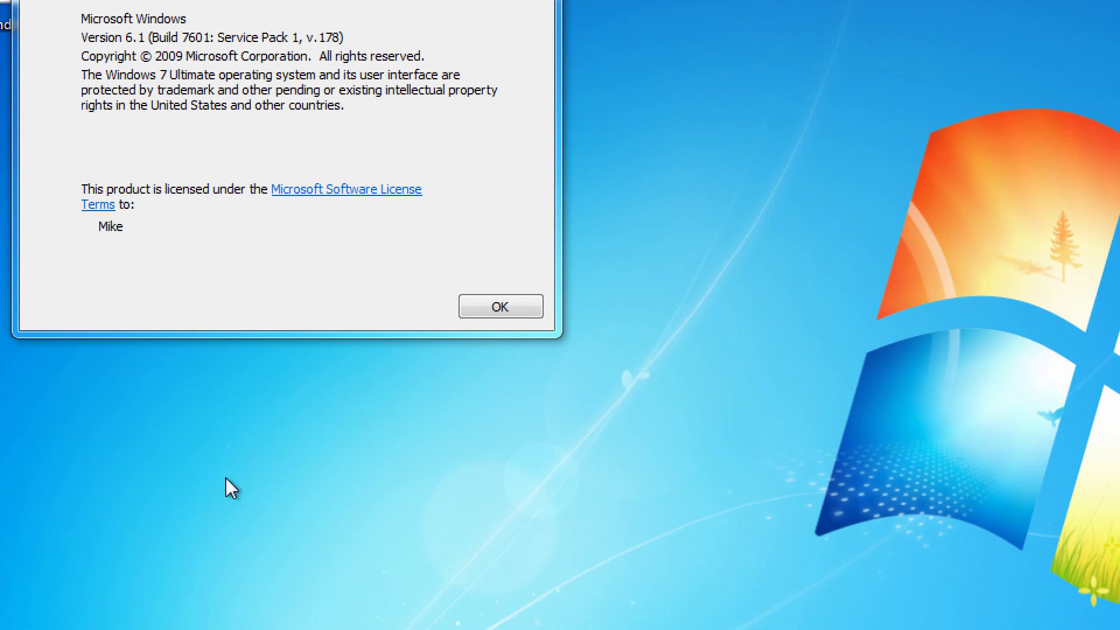
pyautogui.click(516, 312)
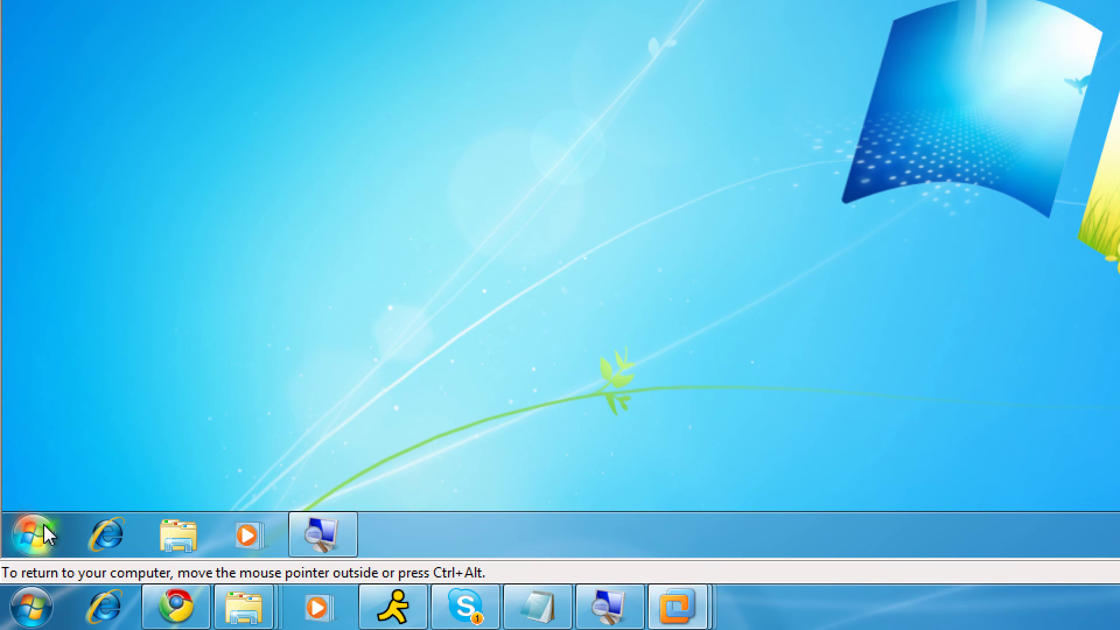
# Look over the drives in Computer and the desktop's Personalize settings, closing each window after viewing.
pyautogui.click(47, 534)
pyautogui.click(365, 243)
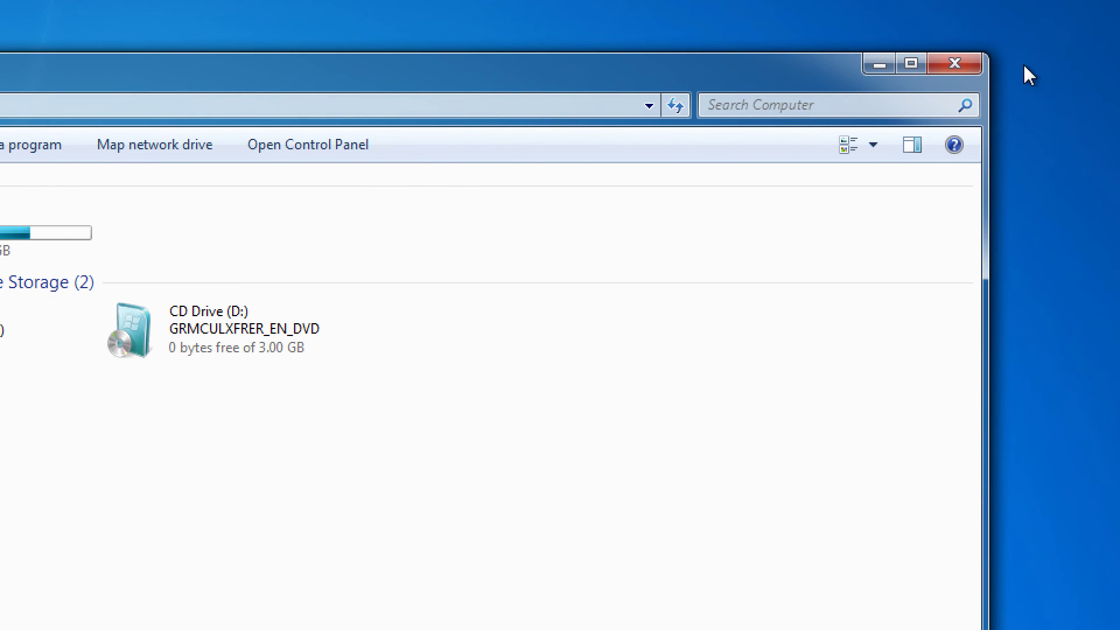
pyautogui.click(975, 66)
pyautogui.rightClick(401, 370)
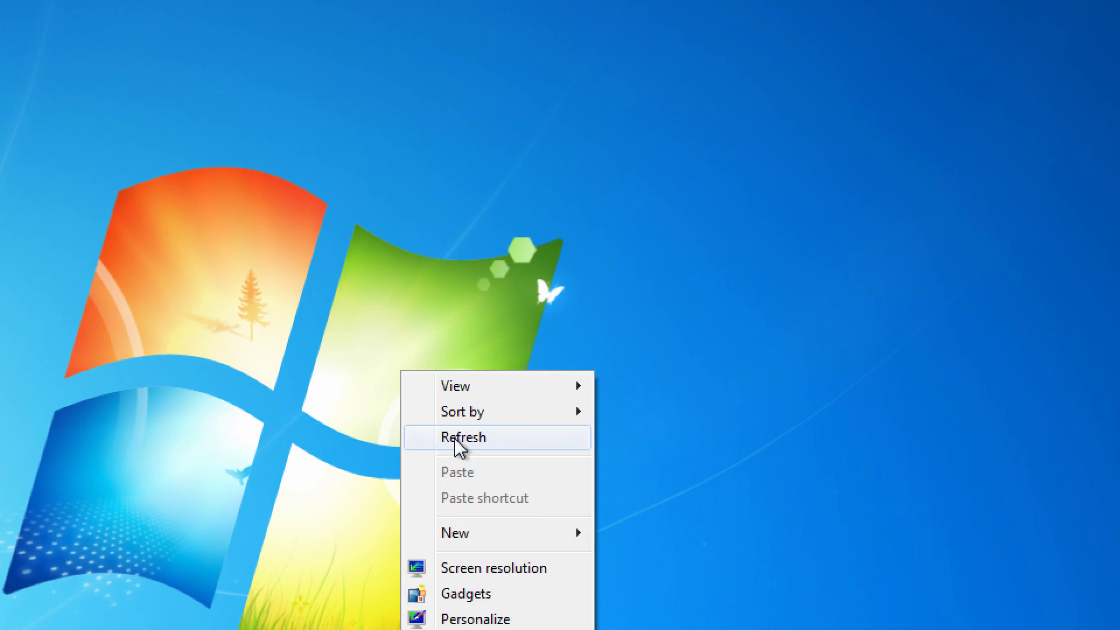
pyautogui.click(467, 616)
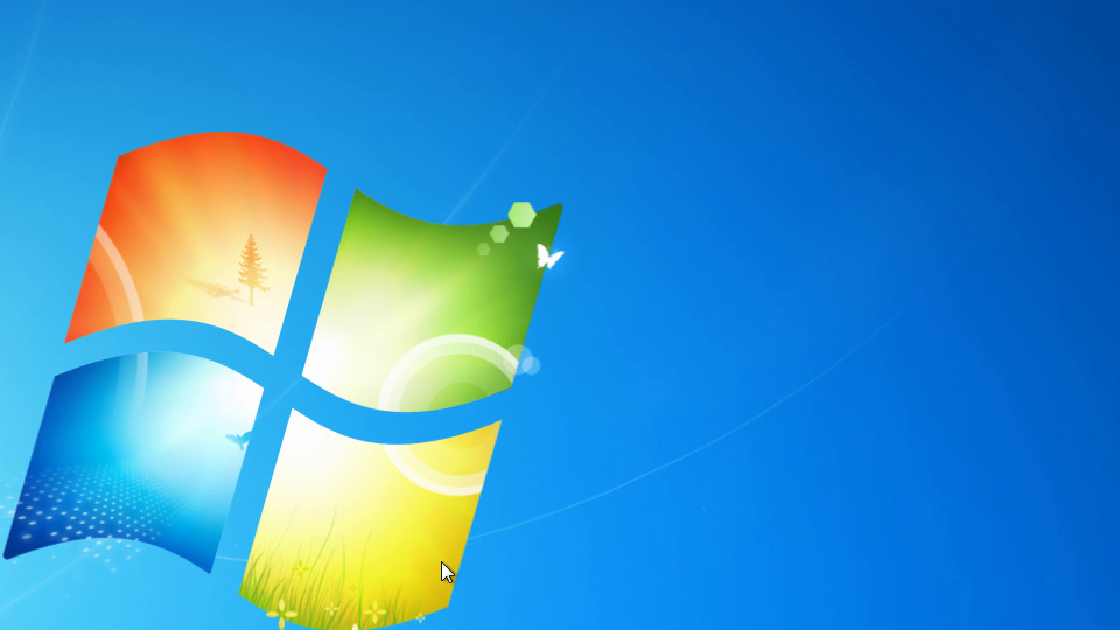
pyautogui.click(961, 33)
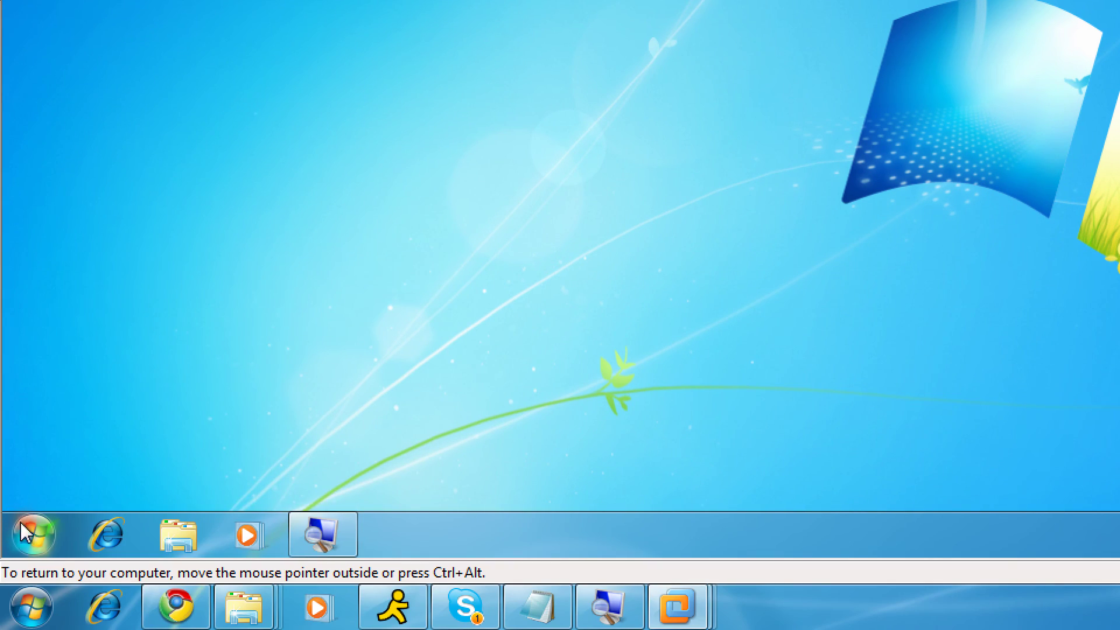
# Open Windows Update in the Control Panel's System and Security category to check the update status.
pyautogui.click(32, 538)
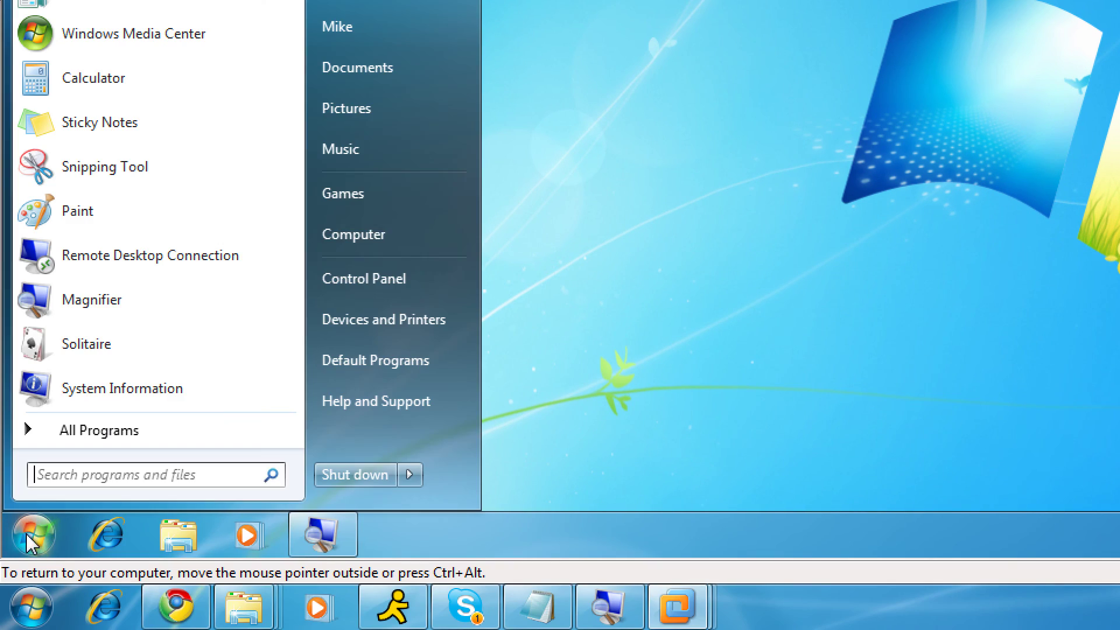
pyautogui.click(387, 277)
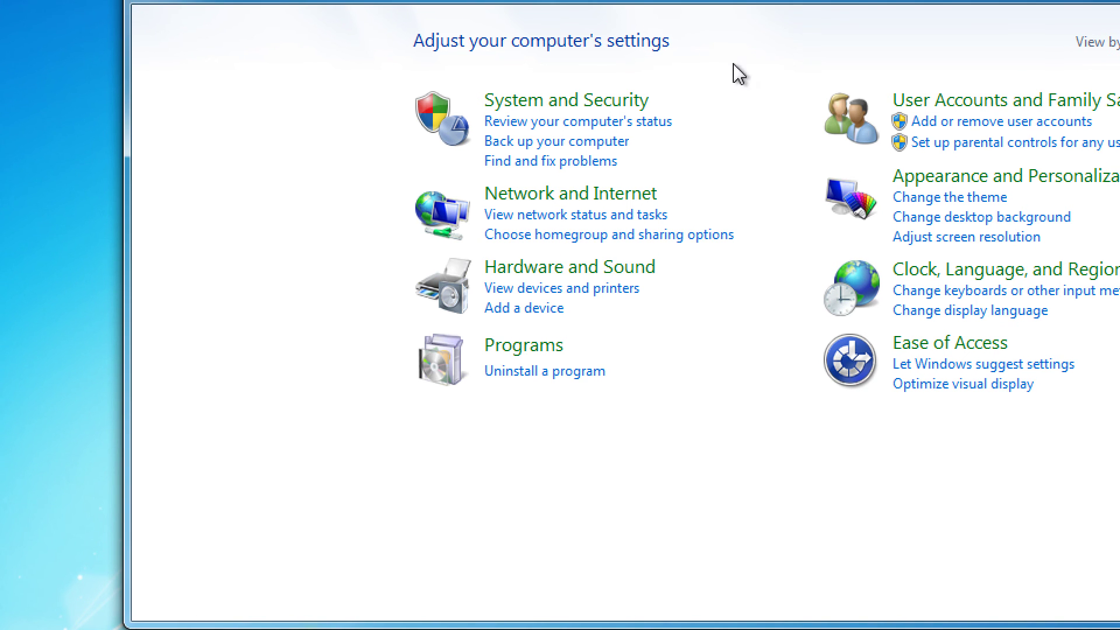
pyautogui.click(641, 106)
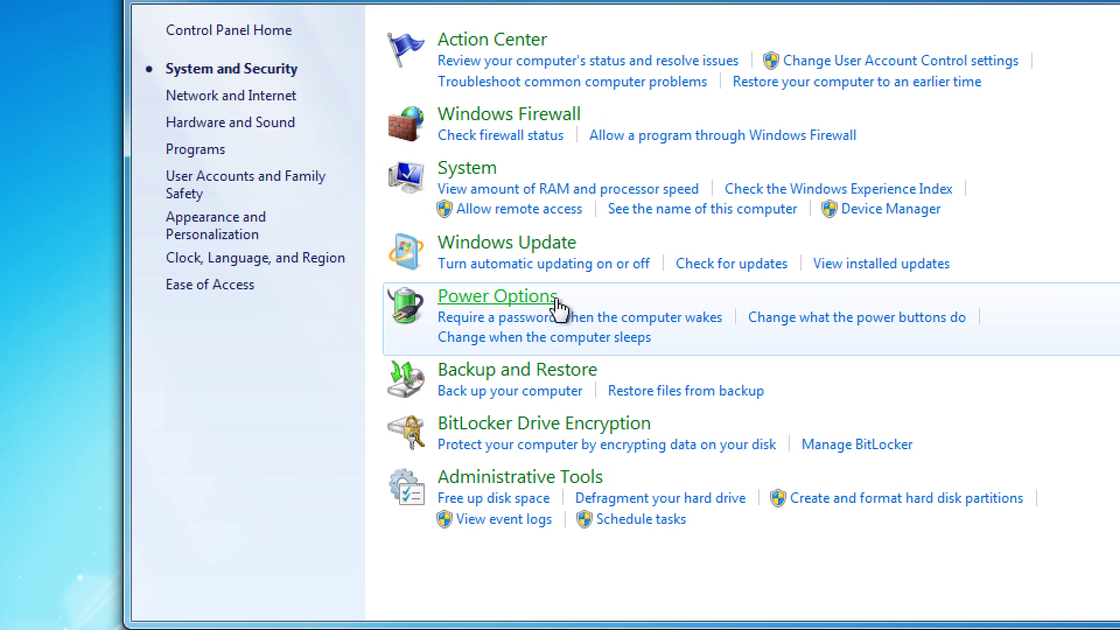
pyautogui.click(558, 243)
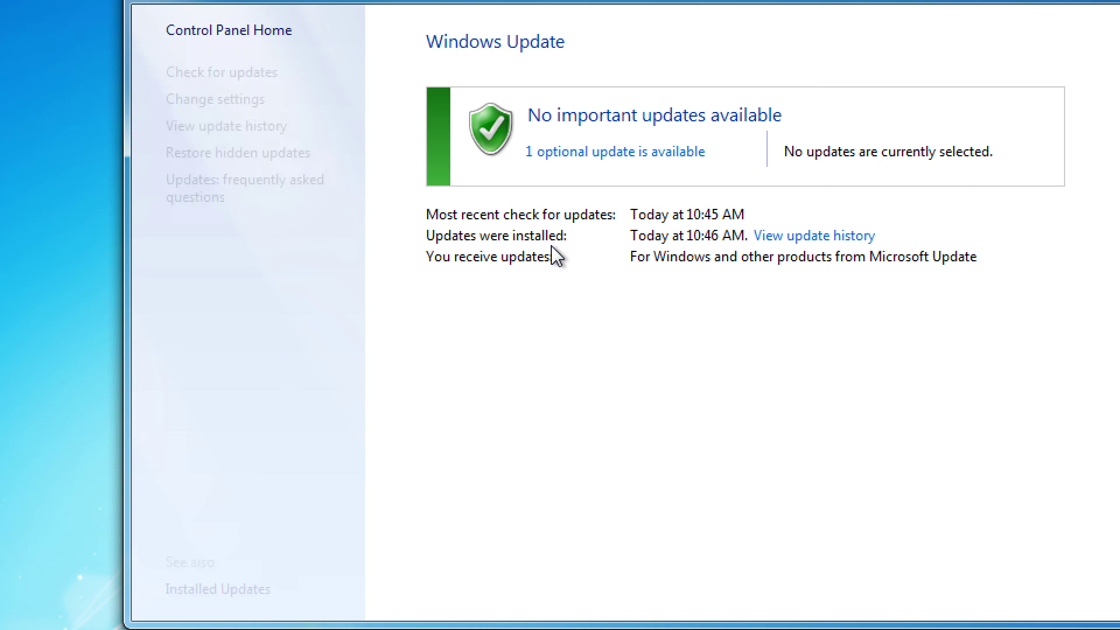
# Examine the details of the available optional update in Windows Update, and close the window.
pyautogui.click(580, 153)
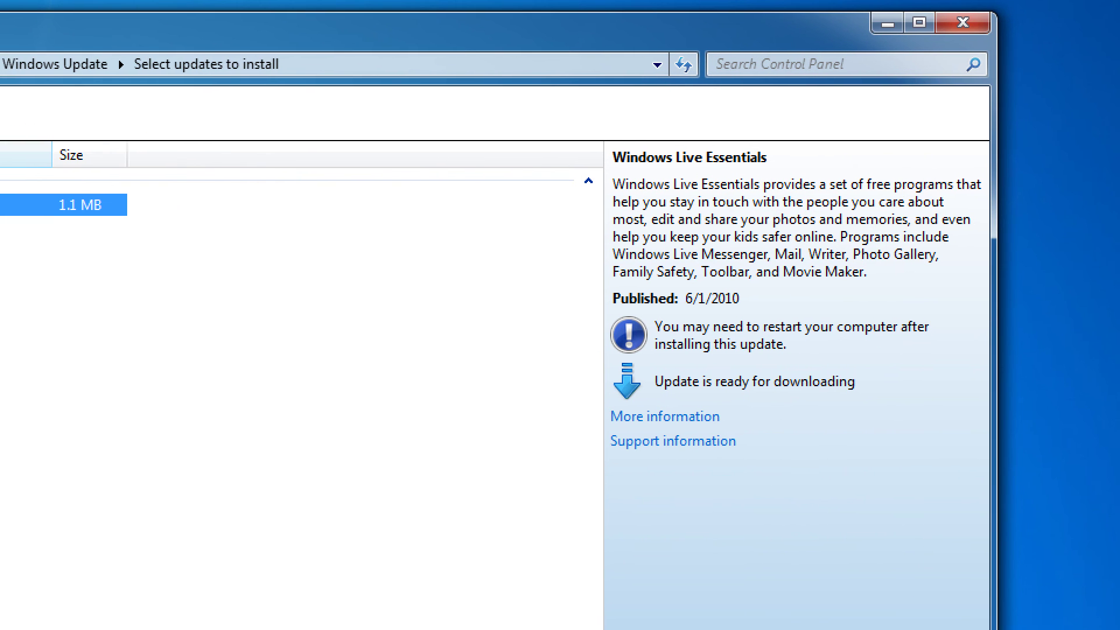
pyautogui.click(966, 26)
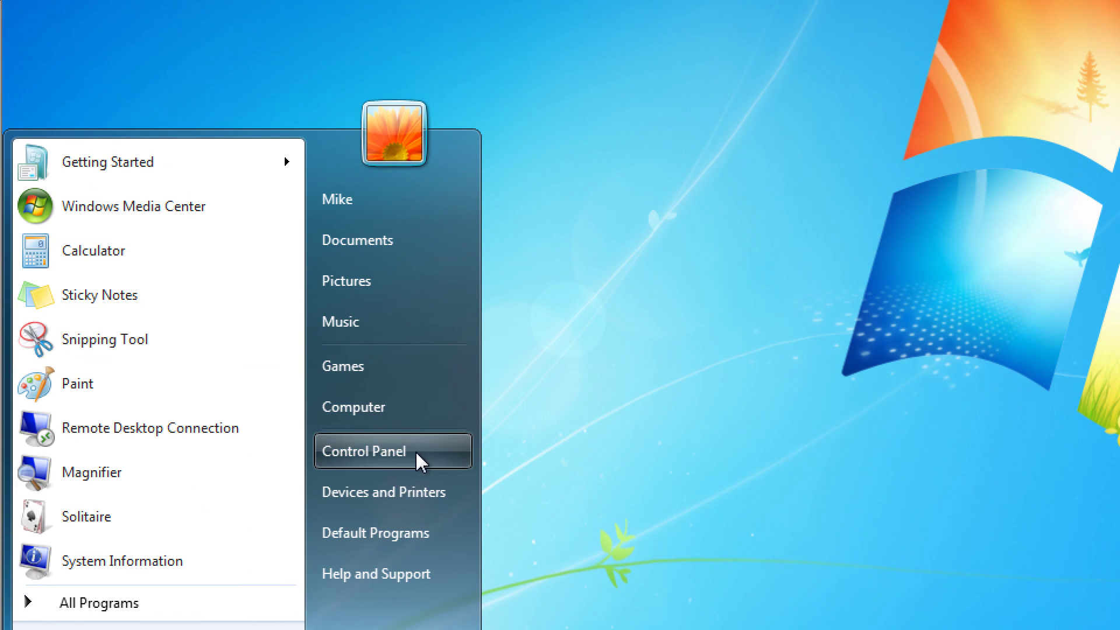
# Look over the drives in Computer and the Control Panel's category overview, closing each window after viewing.
pyautogui.click(423, 413)
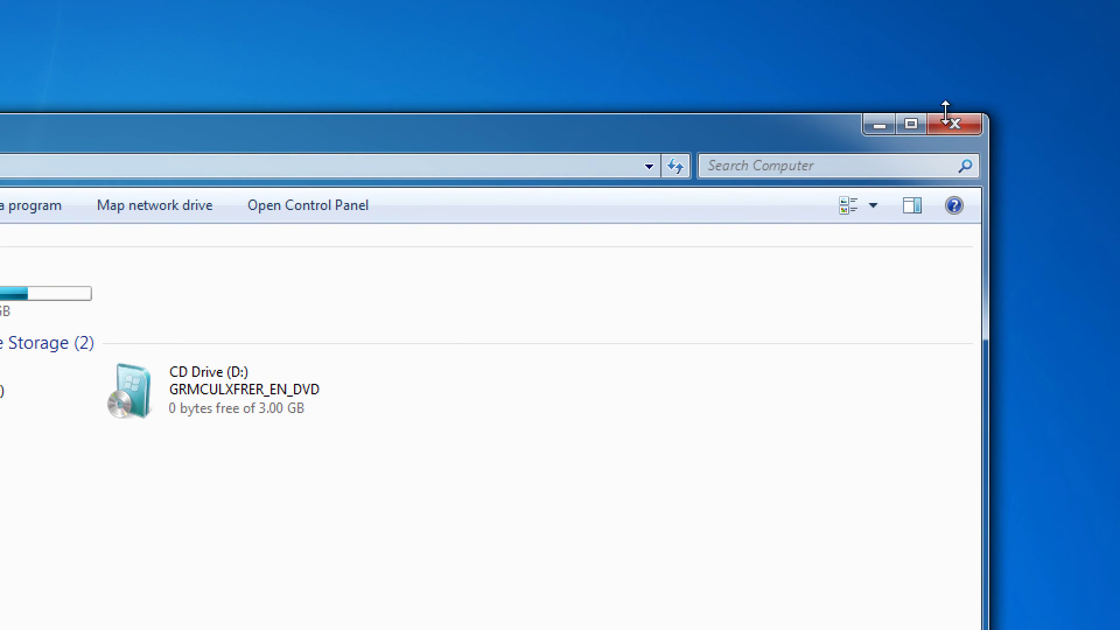
pyautogui.click(961, 129)
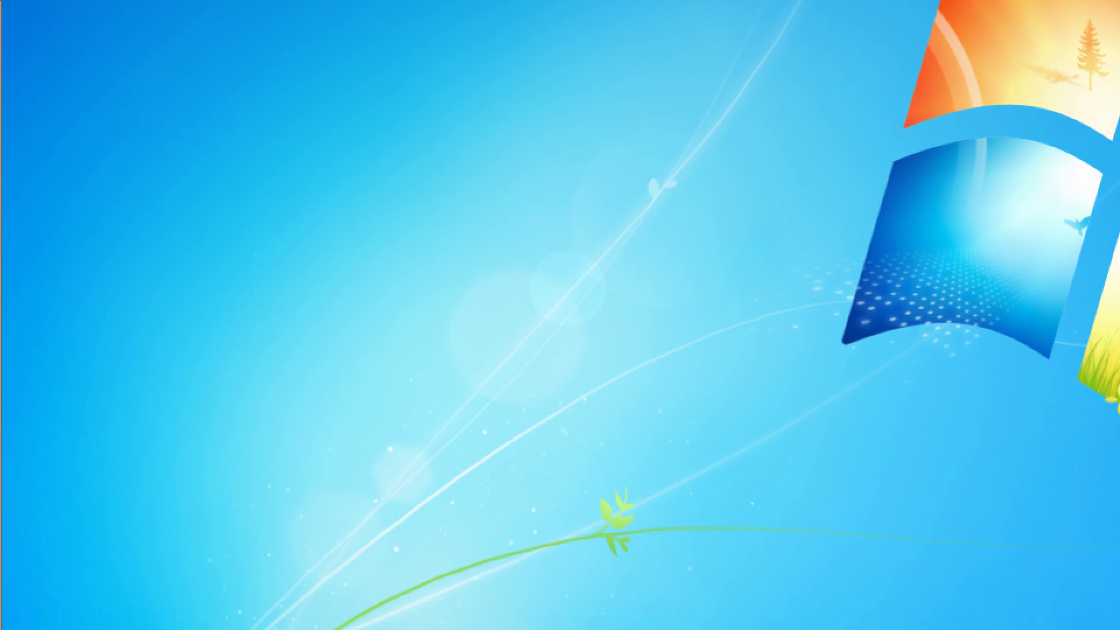
pyautogui.click(17, 618)
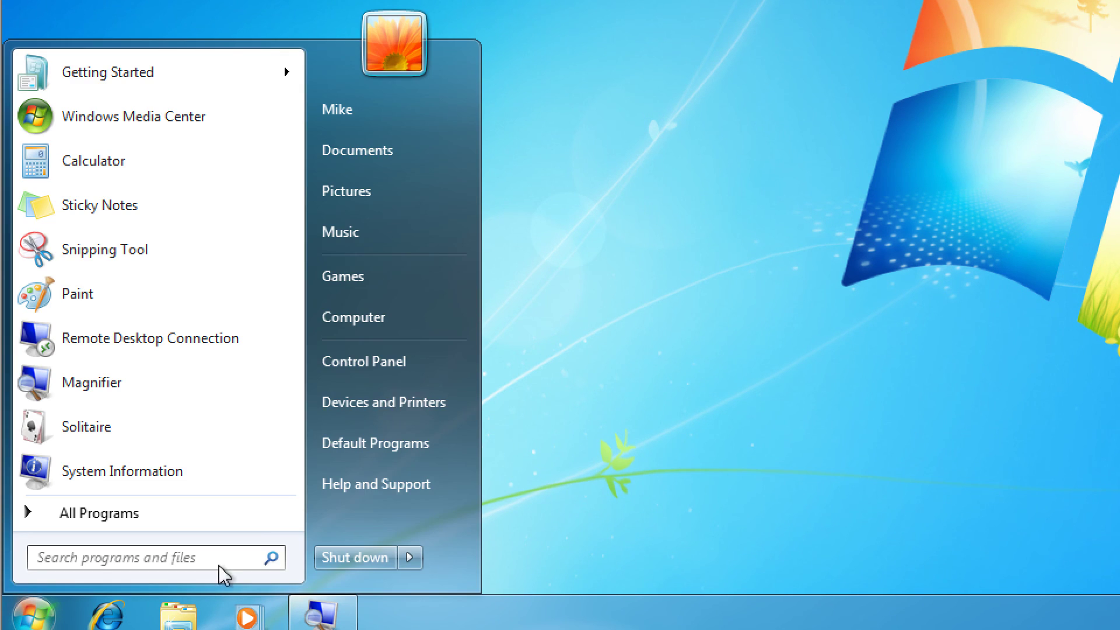
pyautogui.click(374, 370)
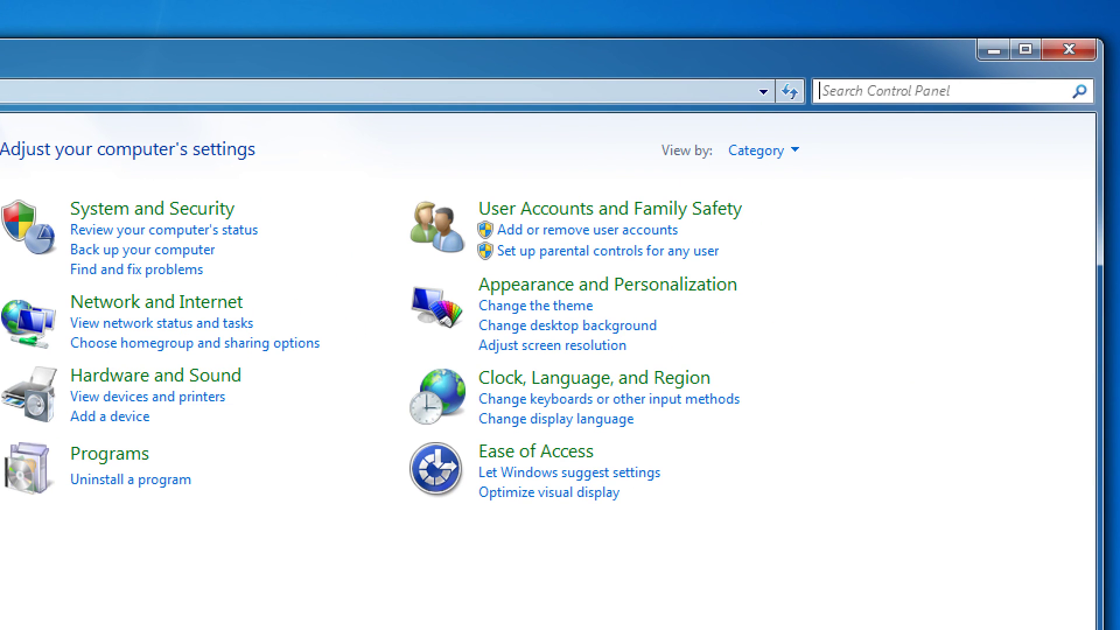
pyautogui.click(1077, 51)
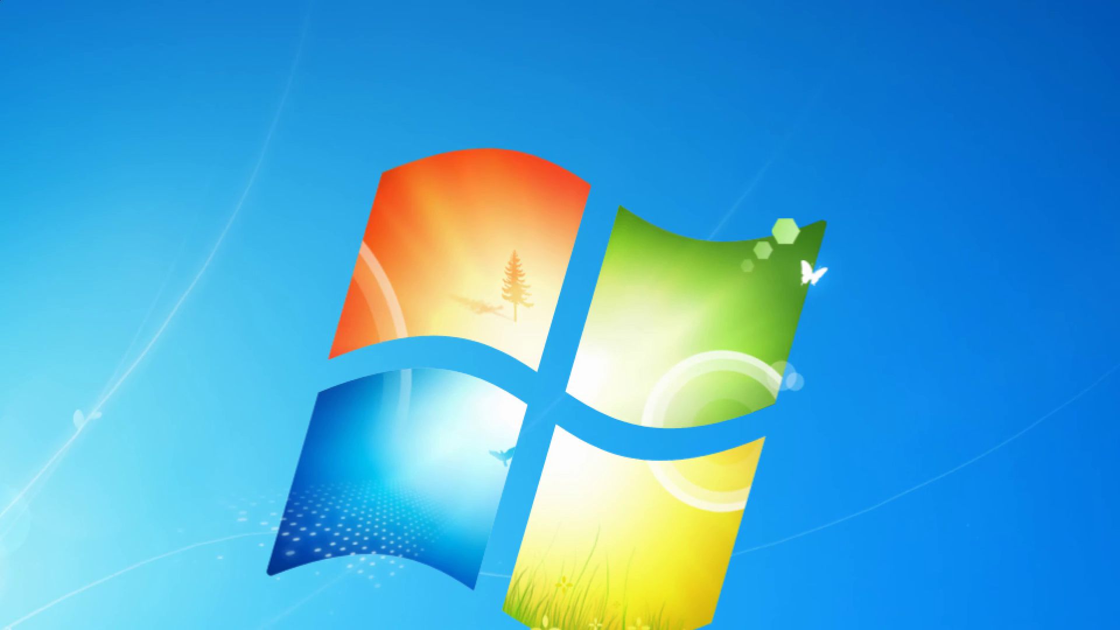